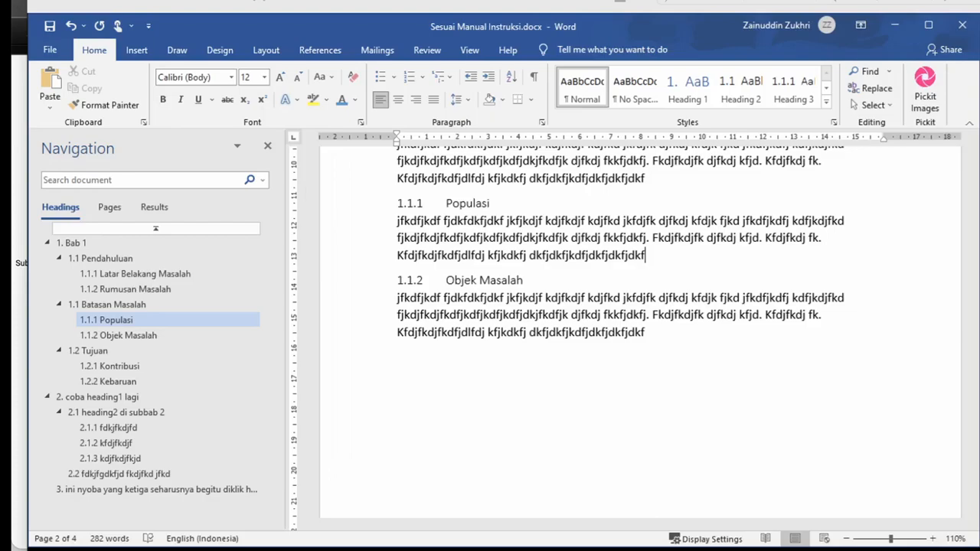
Add two empty lines after the body paragraph of Batasan Masalah, just above the Populasi heading.
{"action": "left_click", "coordinate": [671, 177]}
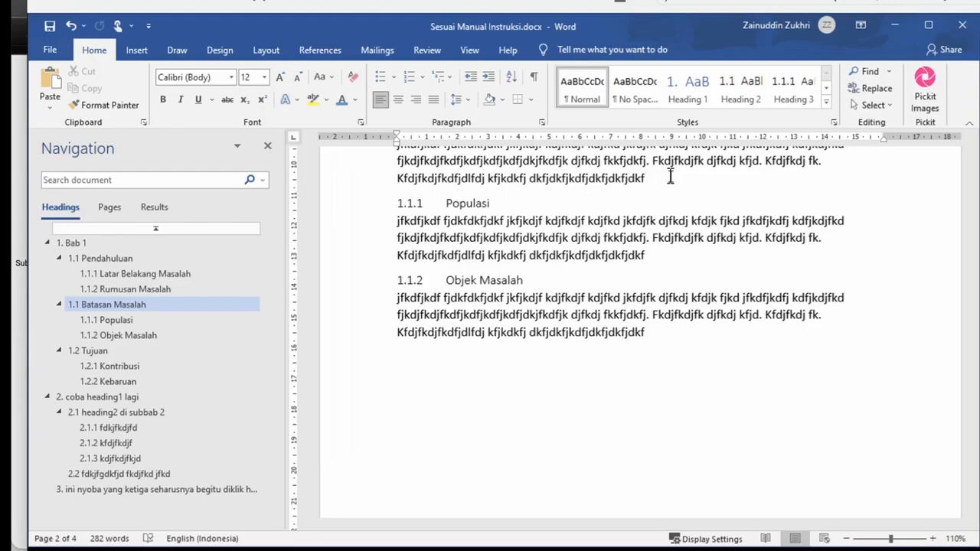
{"action": "key", "text": "Return"}
{"action": "key", "text": "Return"}
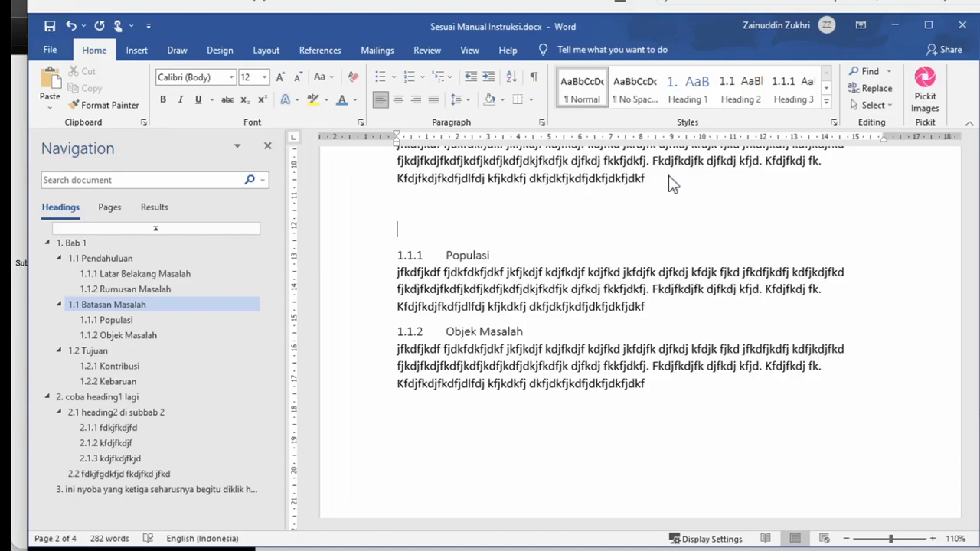
Switch to Snip & Sketch and capture the TeamViewer session list window as an immediate window snip.
{"action": "key", "text": "alt+Tab"}
{"action": "mouse_move", "coordinate": [315, 50]}
{"action": "left_mouse_down"}
{"action": "mouse_move", "coordinate": [426, 78]}
{"action": "mouse_move", "coordinate": [581, 232]}
{"action": "mouse_move", "coordinate": [356, 217]}
{"action": "left_mouse_up"}
{"action": "left_click", "coordinate": [357, 245]}
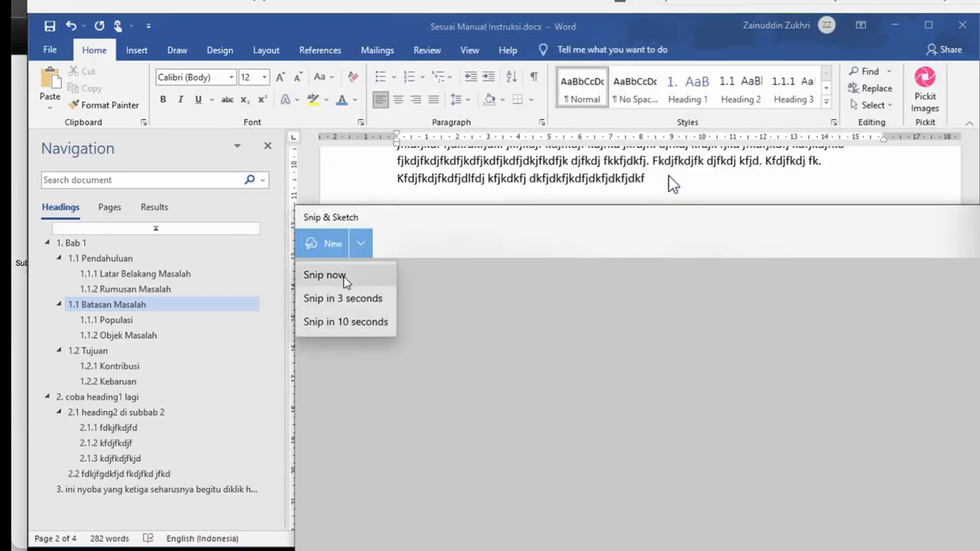
{"action": "left_click", "coordinate": [344, 277]}
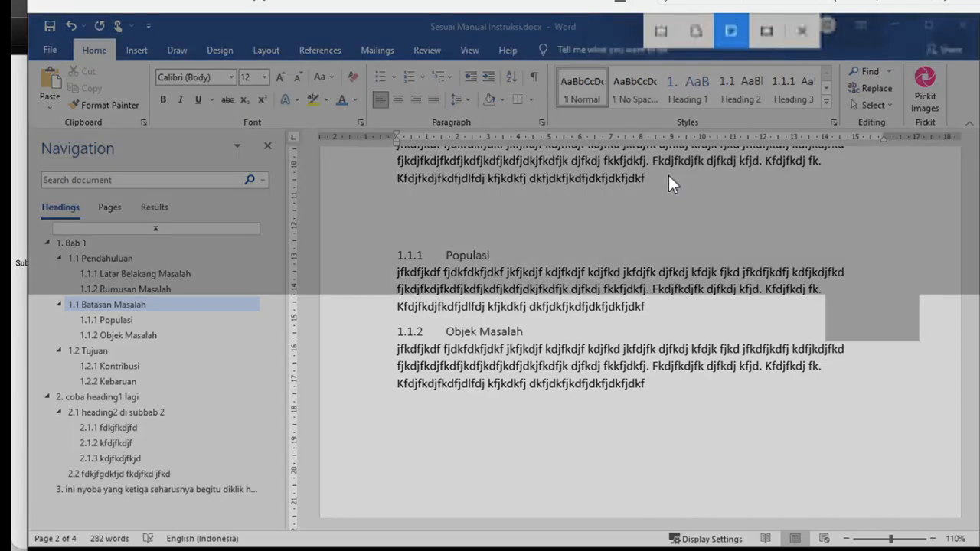
{"action": "left_click", "coordinate": [851, 308]}
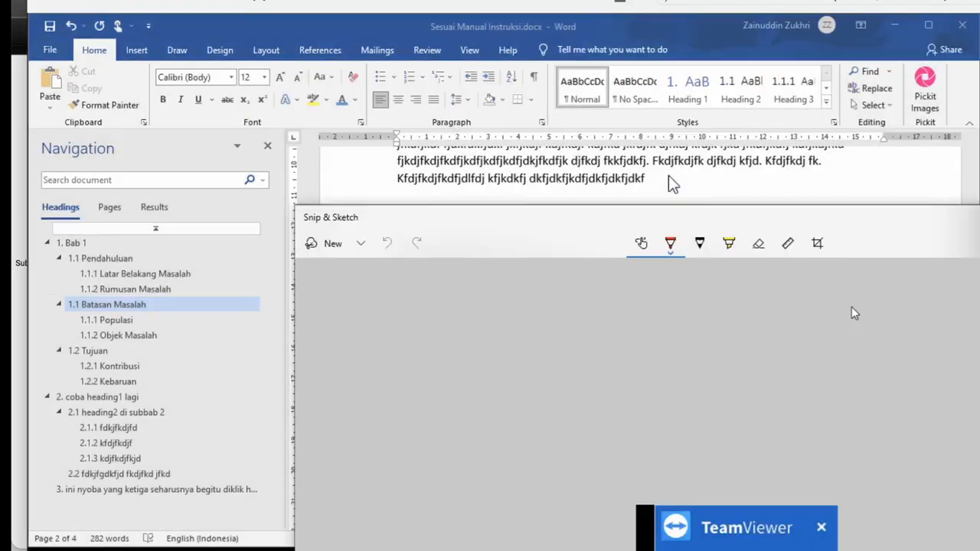
Copy the TeamViewer snip and paste it in Word above the Populasi heading, with an empty line below the picture.
{"action": "mouse_move", "coordinate": [785, 217]}
{"action": "left_mouse_down"}
{"action": "mouse_move", "coordinate": [687, 129]}
{"action": "mouse_move", "coordinate": [524, 59]}
{"action": "left_mouse_up"}
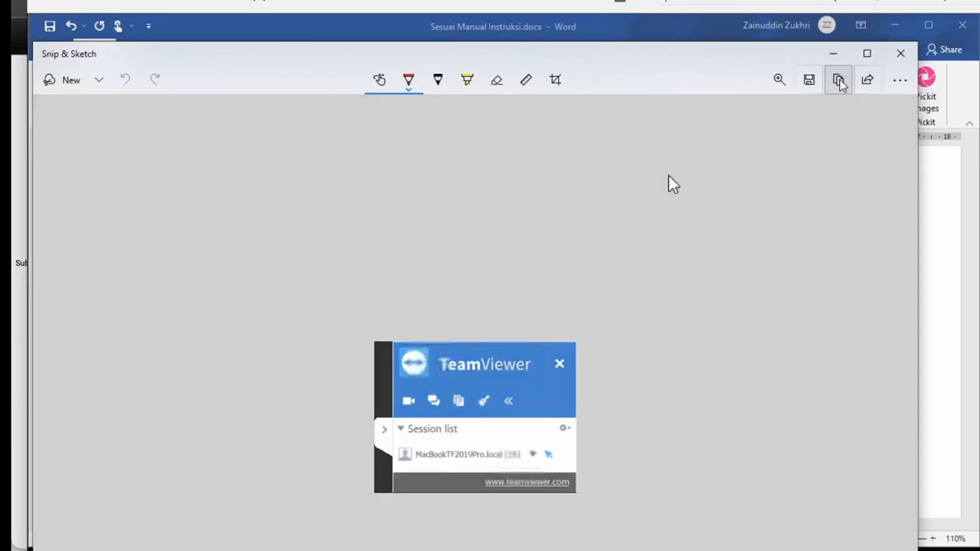
{"action": "left_click", "coordinate": [51, 80]}
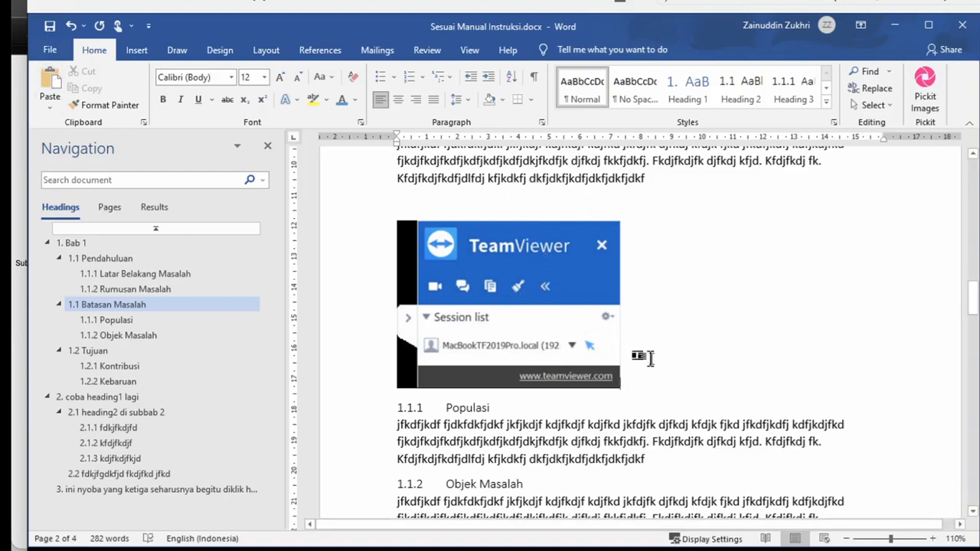
{"action": "key", "text": "Return"}
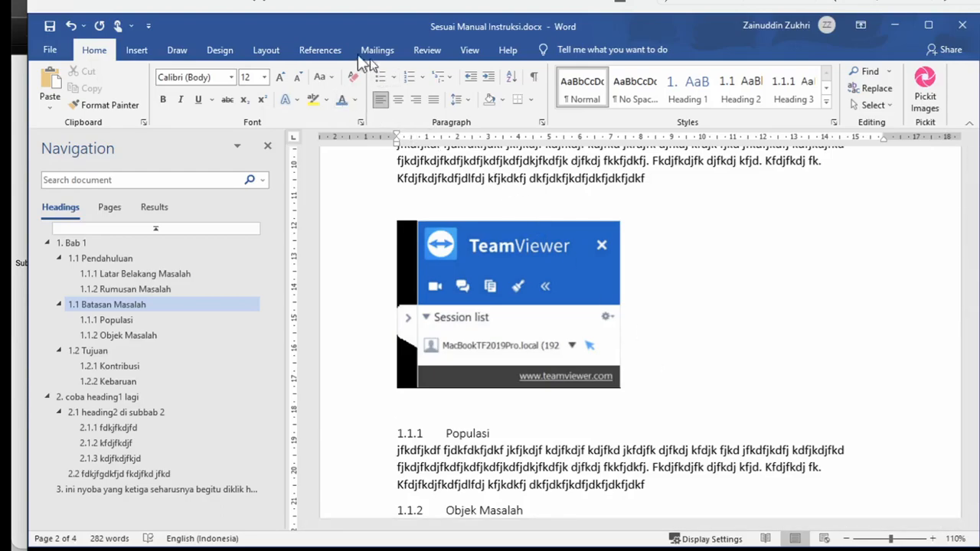
Start a caption on the empty line below the picture and create the new caption label "Gbr".
{"action": "left_click", "coordinate": [332, 51]}
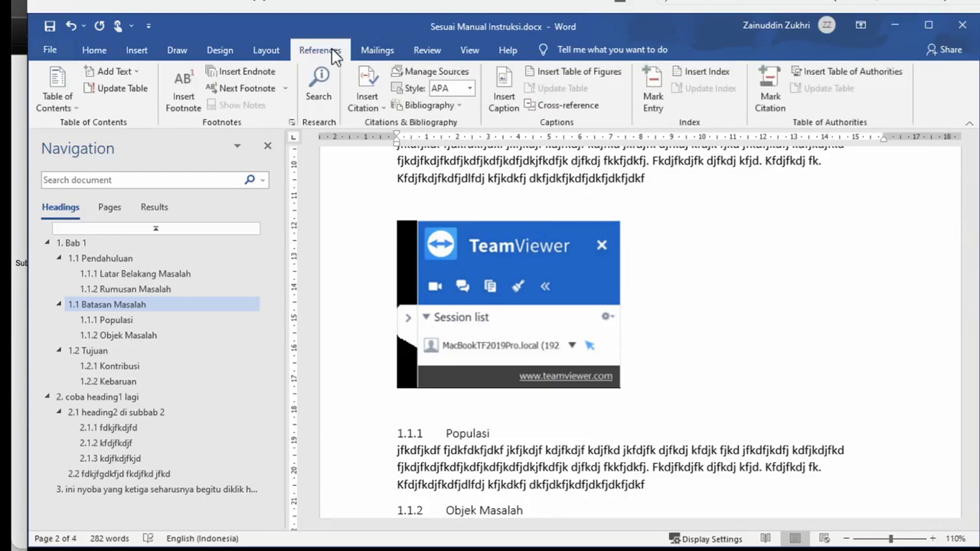
{"action": "left_click", "coordinate": [511, 96]}
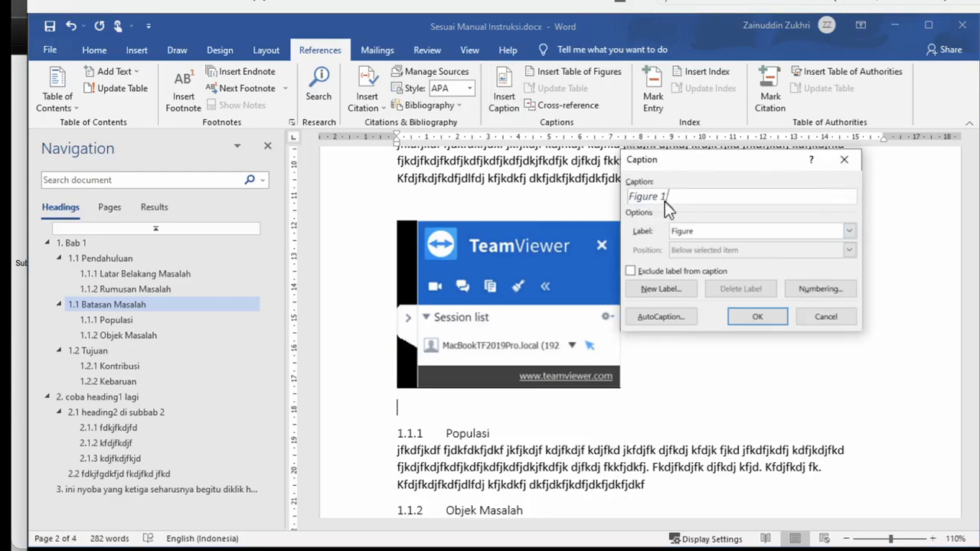
{"action": "left_click", "coordinate": [849, 233]}
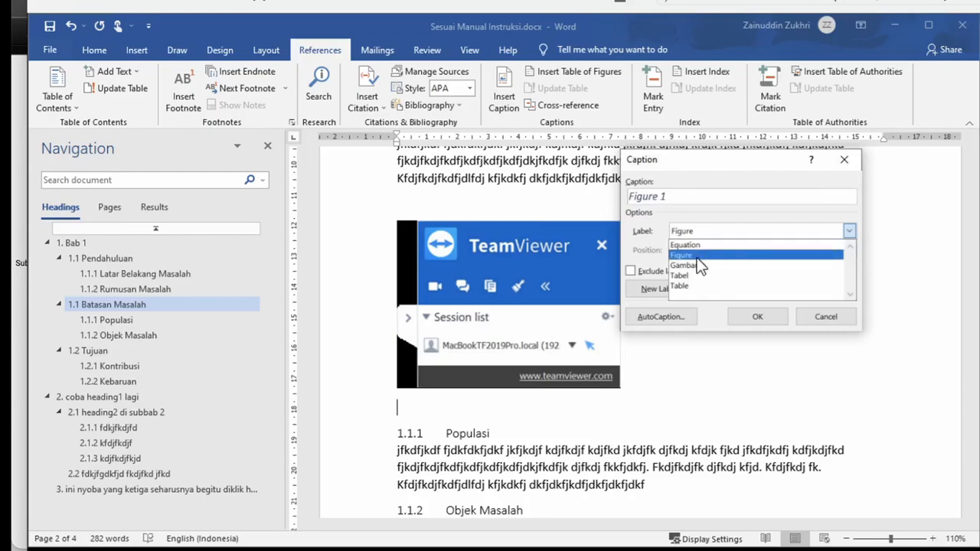
{"action": "left_click", "coordinate": [724, 216]}
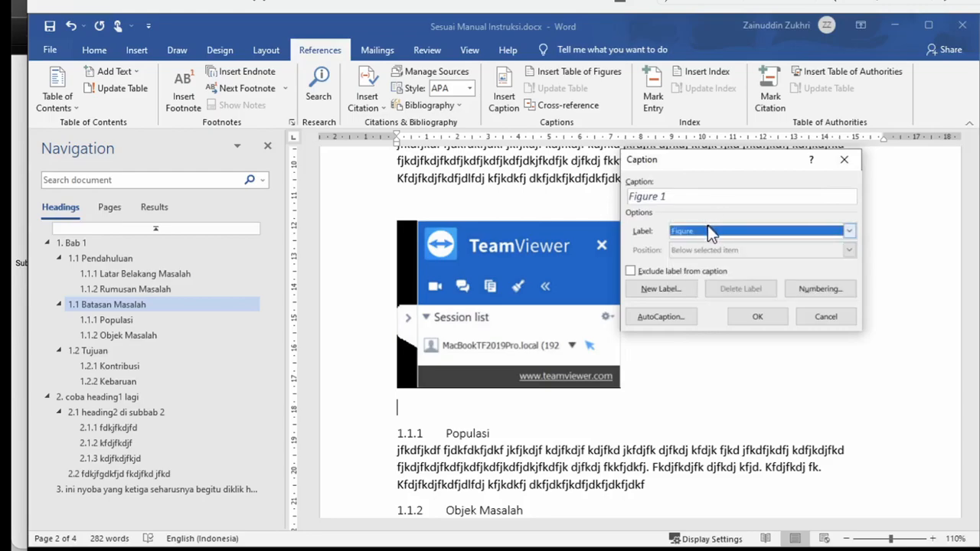
{"action": "left_click", "coordinate": [678, 292]}
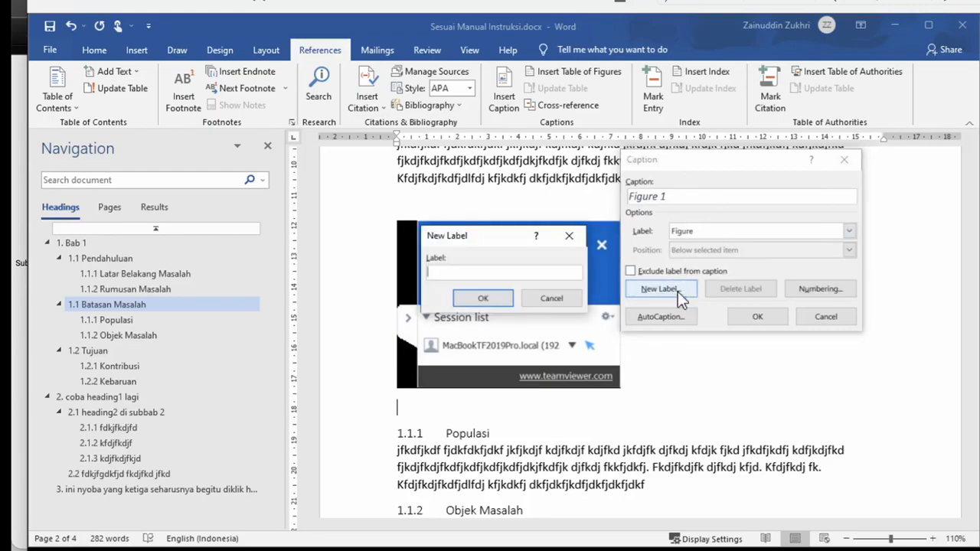
{"action": "type", "text": "Gbr"}
{"action": "left_click", "coordinate": [494, 297]}
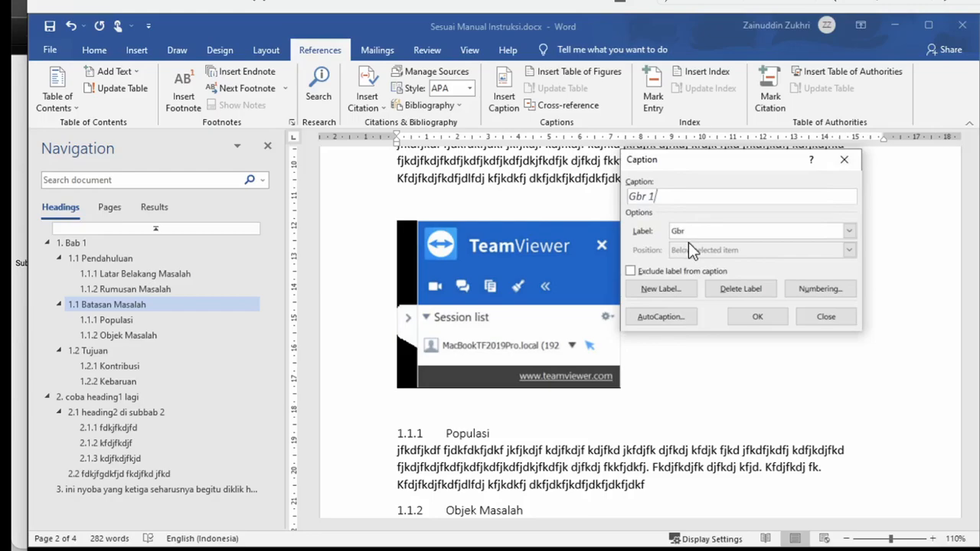
Include the chapter number in the Gbr caption numbering, based on Heading 1 with a hyphen separator.
{"action": "left_click", "coordinate": [813, 290]}
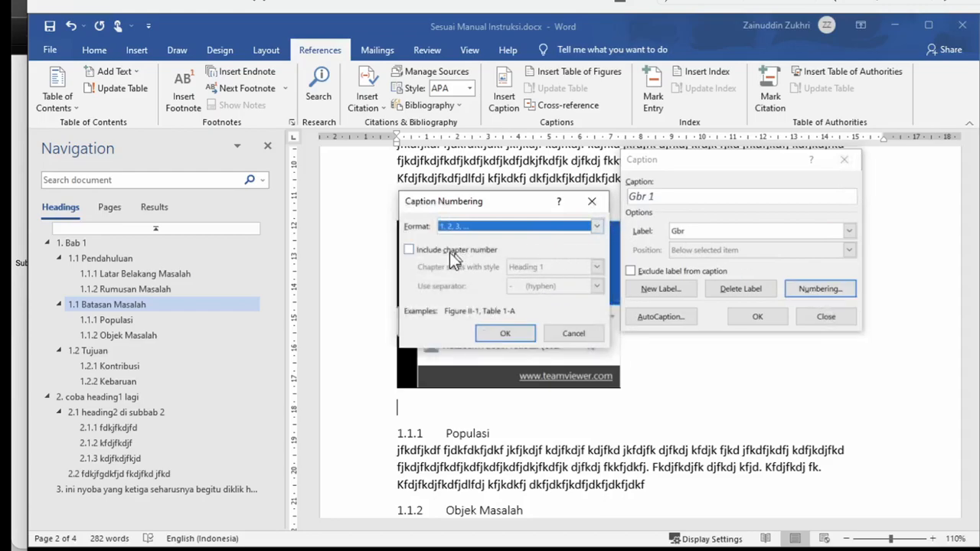
{"action": "left_click", "coordinate": [409, 251]}
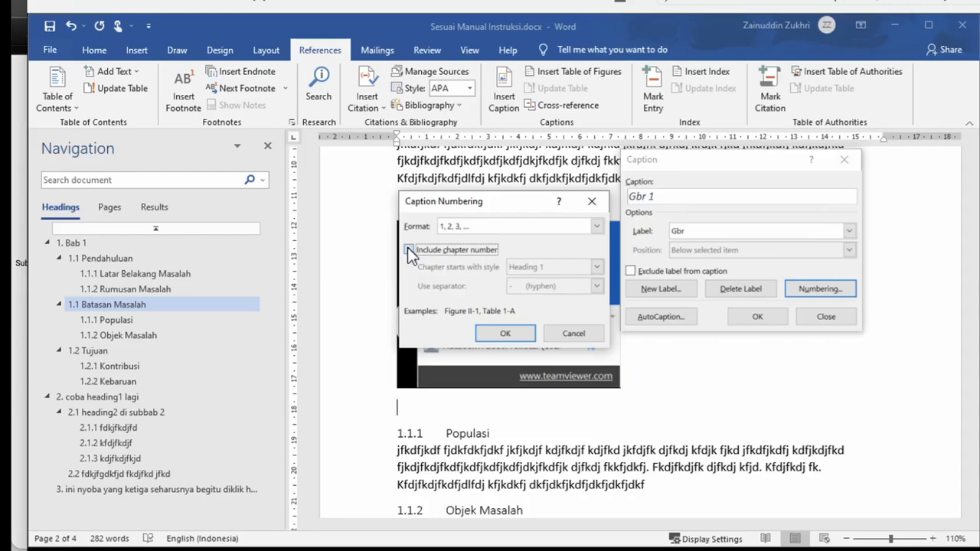
{"action": "left_click", "coordinate": [411, 253]}
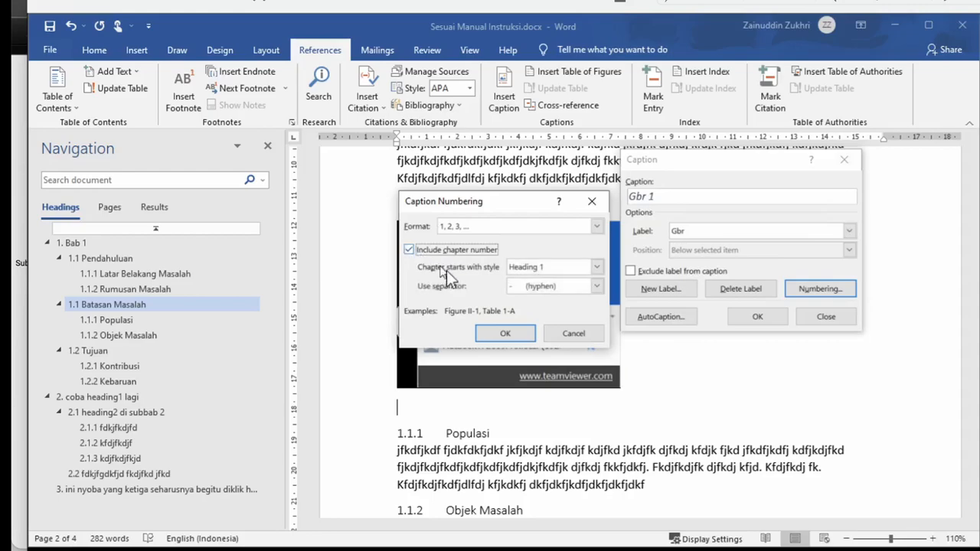
{"action": "left_click", "coordinate": [575, 287]}
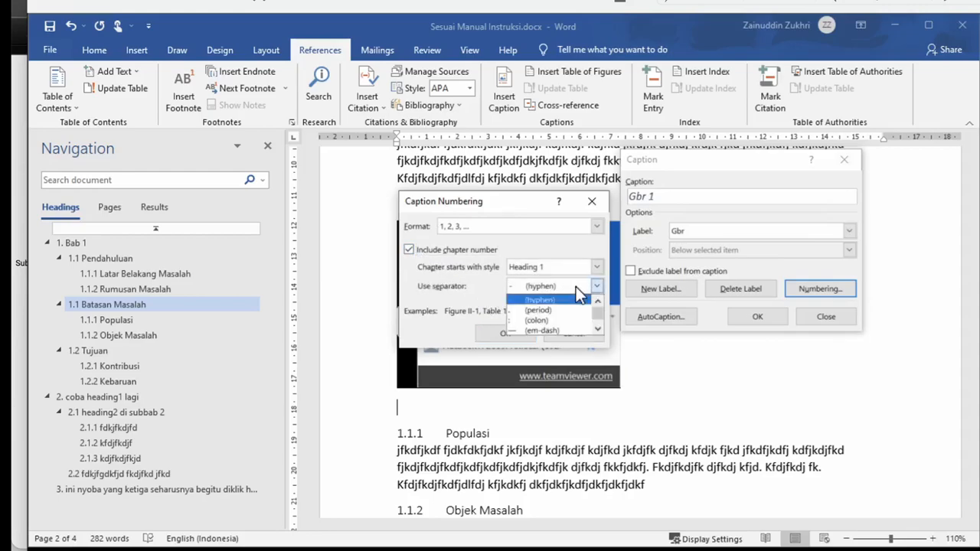
{"action": "left_click", "coordinate": [576, 287]}
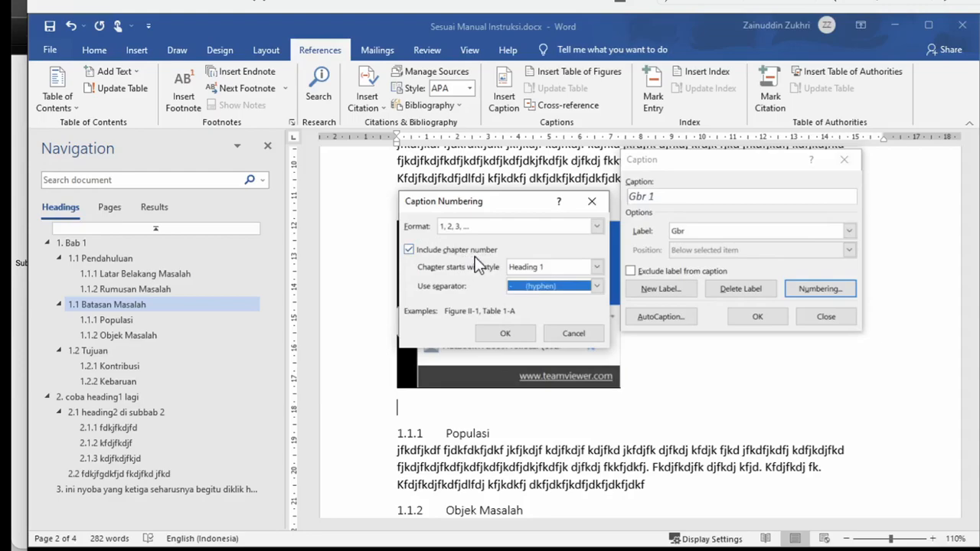
{"action": "left_click", "coordinate": [494, 335]}
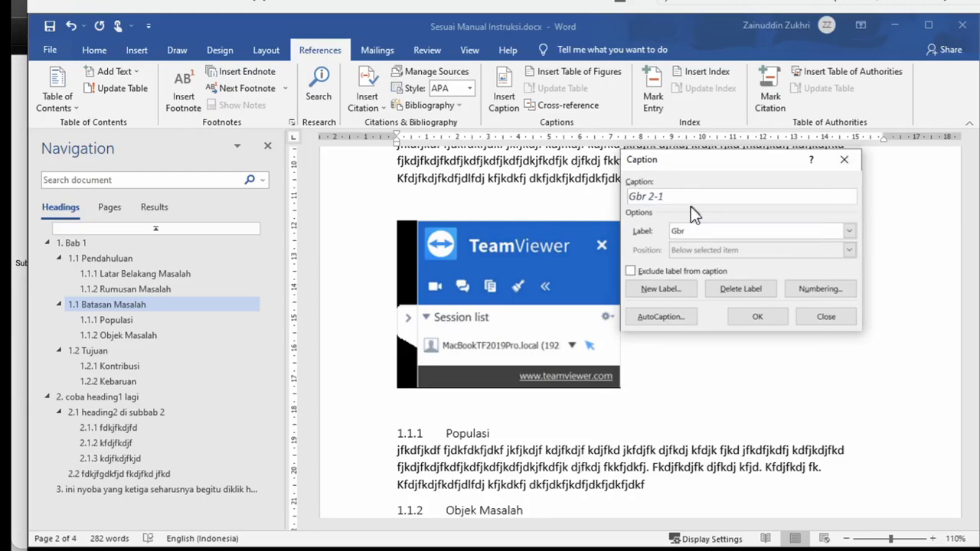
Try Heading 2 and Heading 4 as the chapter style in the Gbr caption numbering.
{"action": "left_click", "coordinate": [805, 286]}
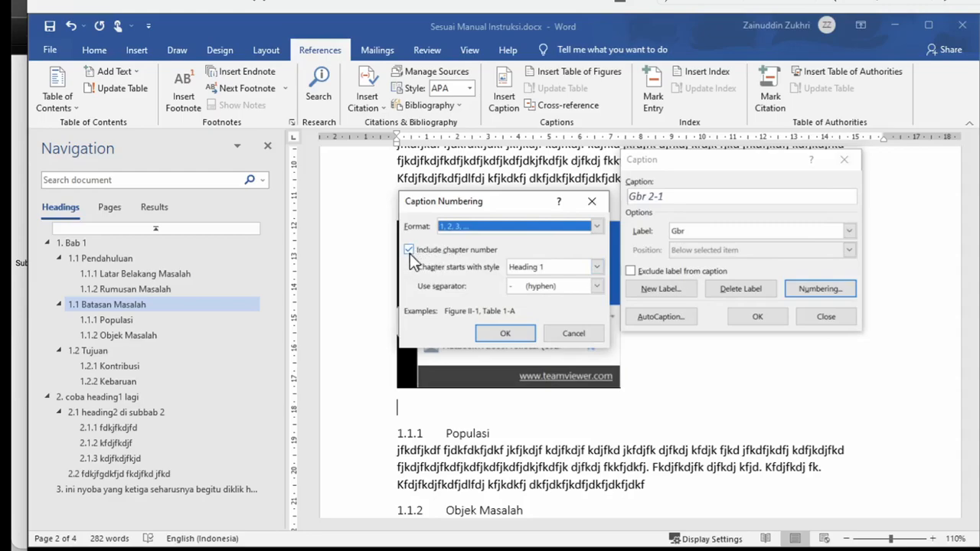
{"action": "left_click", "coordinate": [536, 269]}
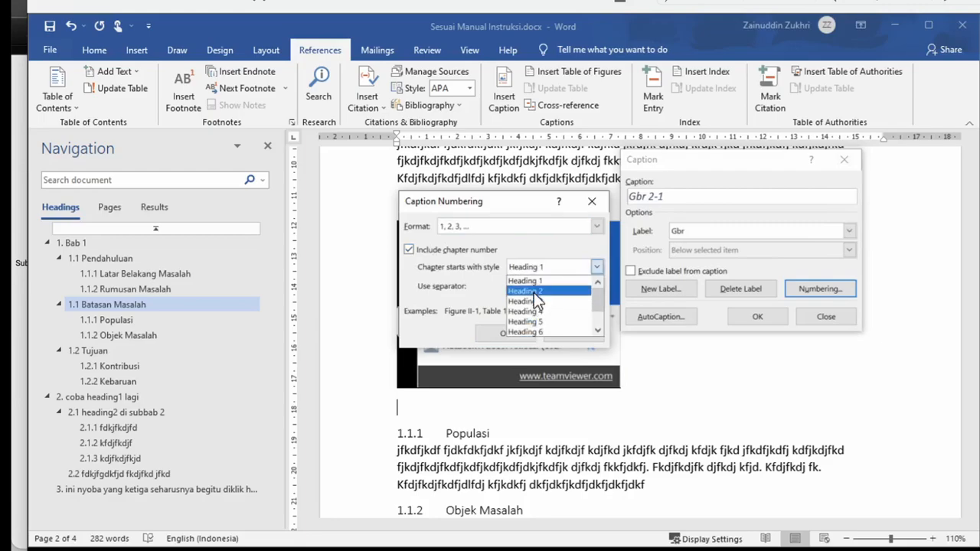
{"action": "left_click", "coordinate": [534, 293]}
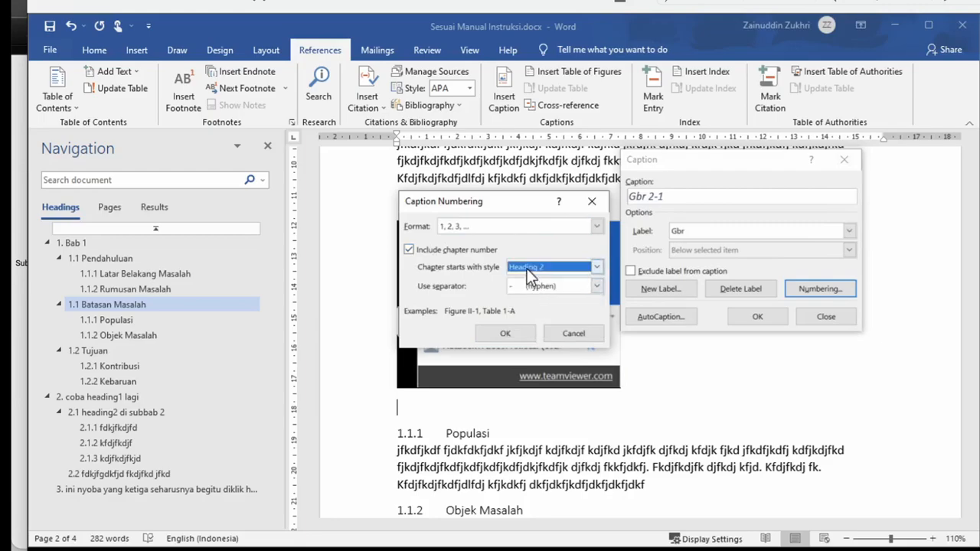
{"action": "left_click", "coordinate": [526, 269]}
{"action": "left_click", "coordinate": [535, 266]}
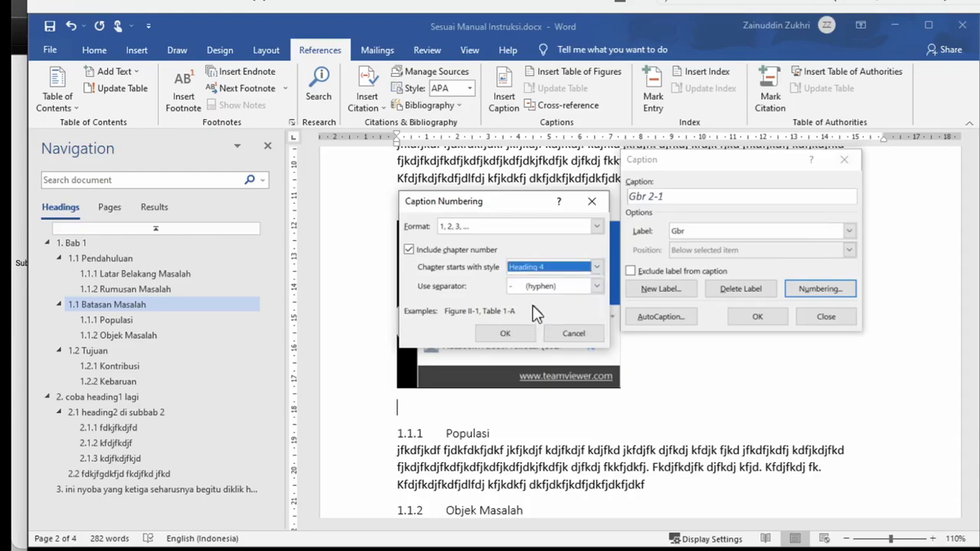
{"action": "left_click", "coordinate": [536, 267]}
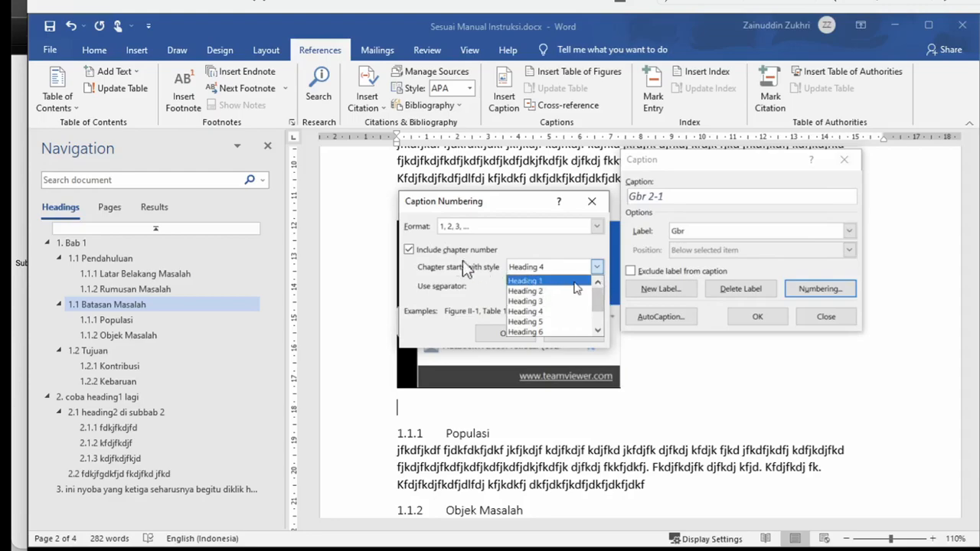
Set the chapter style back to Heading 1 and exclude the chapter number from the Gbr caption numbering.
{"action": "left_click", "coordinate": [410, 251]}
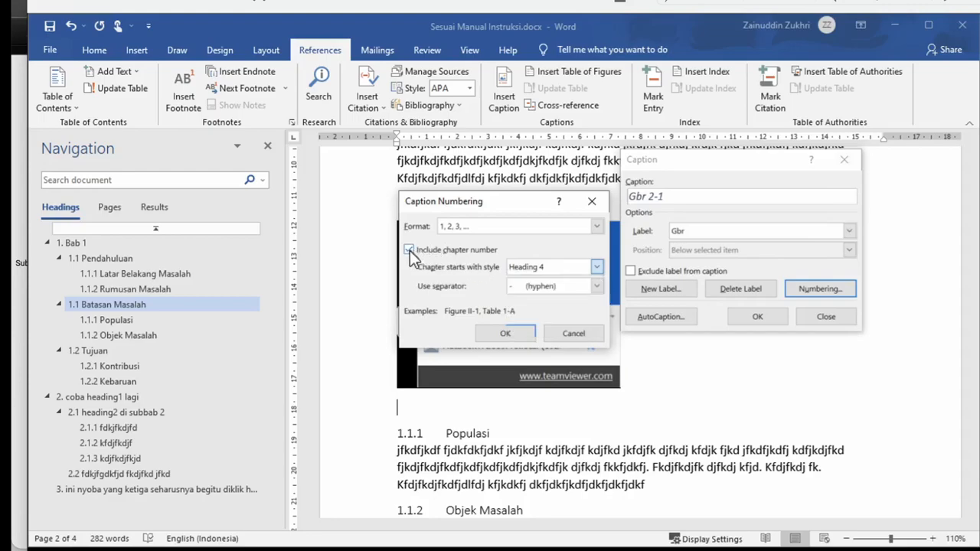
{"action": "left_click", "coordinate": [410, 251]}
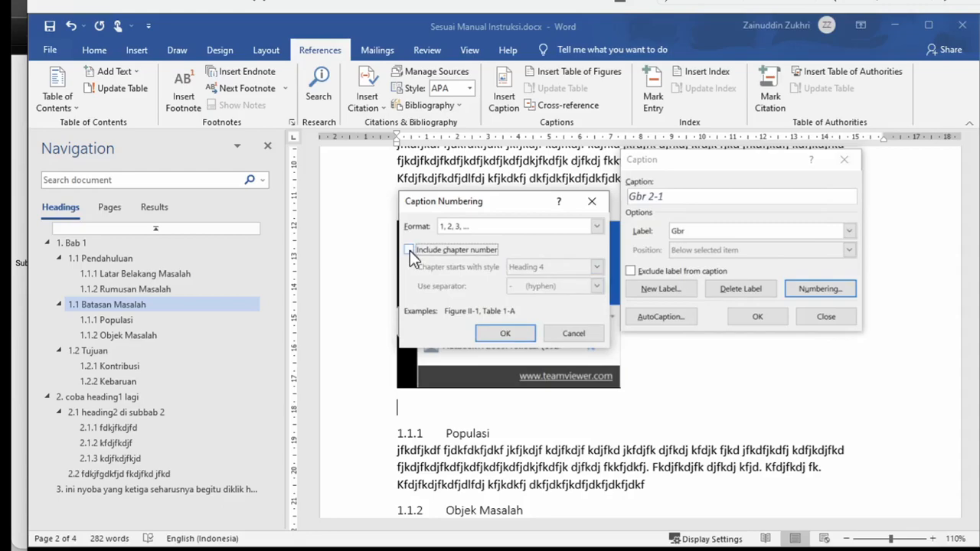
{"action": "left_click", "coordinate": [409, 250]}
{"action": "left_click", "coordinate": [555, 268]}
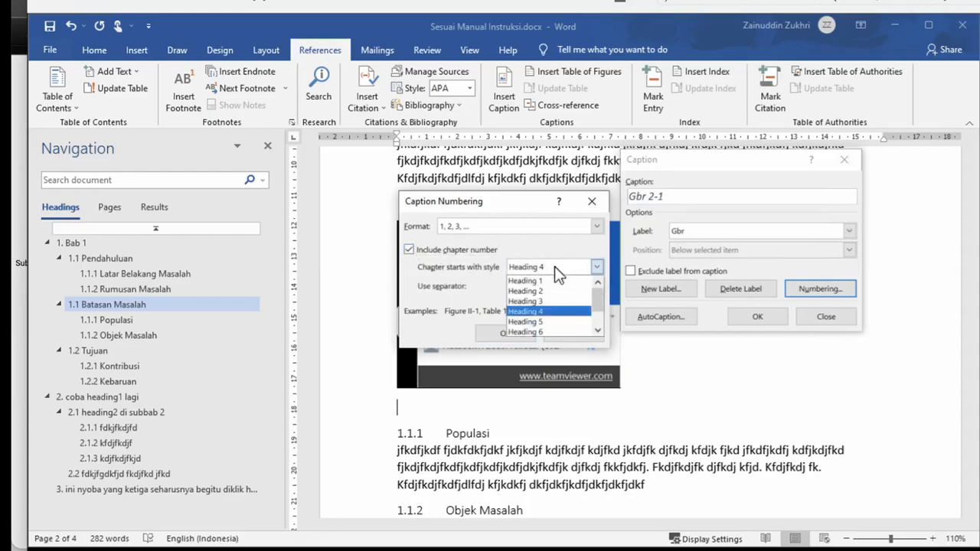
{"action": "left_click", "coordinate": [538, 281]}
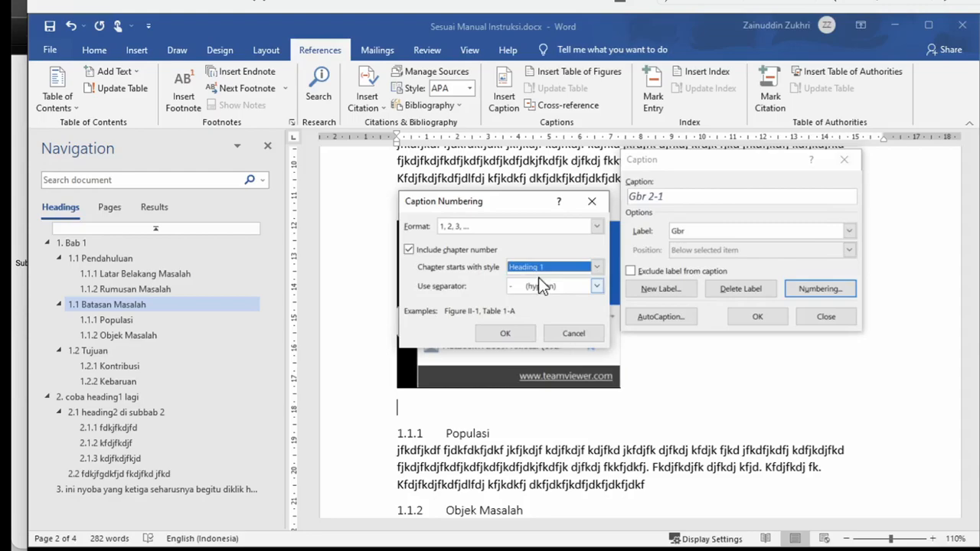
{"action": "left_click", "coordinate": [408, 250]}
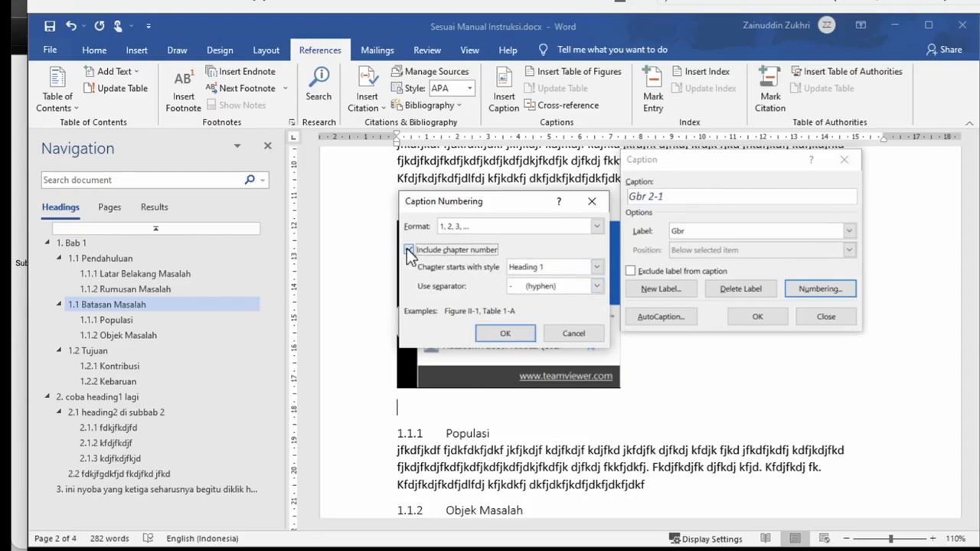
{"action": "left_click", "coordinate": [484, 338]}
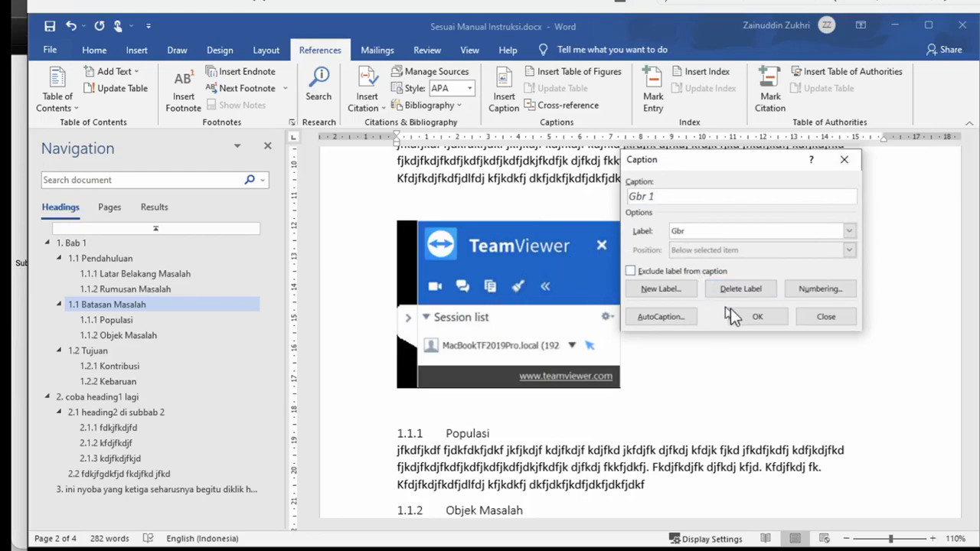
Insert the Gbr caption below the picture and add the title "Contoh judul gambar fkdjfkdj fkdjfdk jfkdjfkdjfkdj k".
{"action": "left_click", "coordinate": [754, 316]}
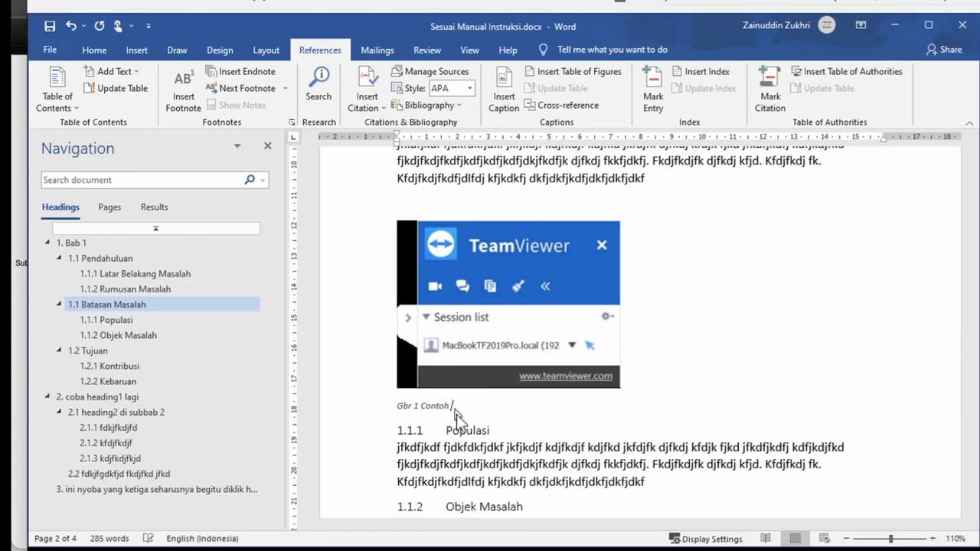
{"action": "type", "text": "gambar fkdjfkdj fkdjfdk jfkdjfkdjfkdj k"}
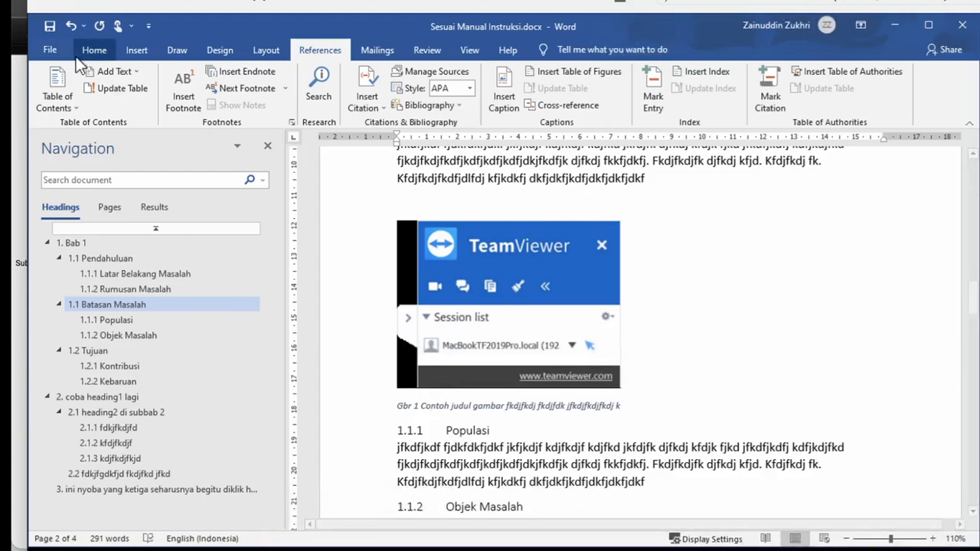
Undo the caption title text and the inserted Gbr caption below the picture.
{"action": "left_click", "coordinate": [68, 23]}
{"action": "left_click", "coordinate": [68, 24]}
{"action": "left_click", "coordinate": [68, 24]}
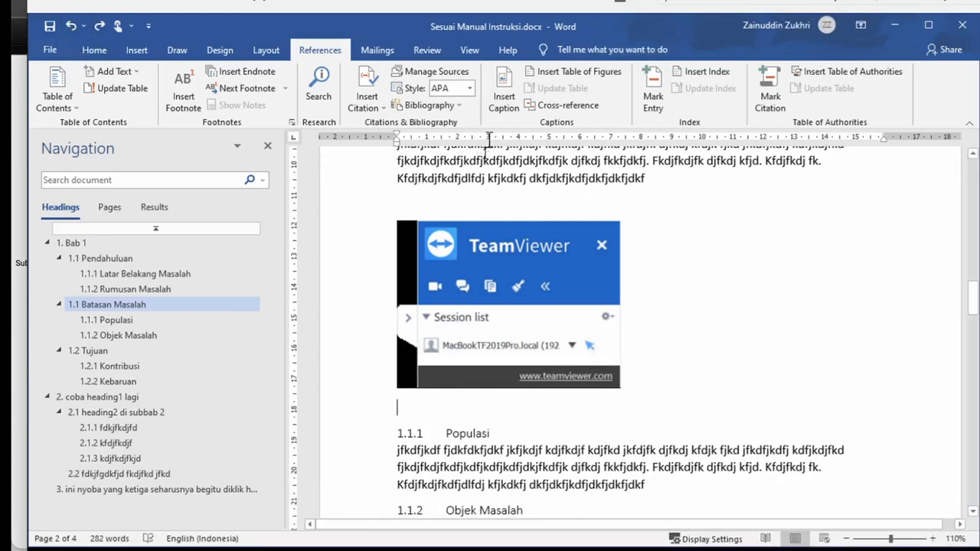
Delete the Gbr caption label and set the Gambar numbering to include the Heading 1 chapter number with a colon separator.
{"action": "left_click", "coordinate": [503, 93]}
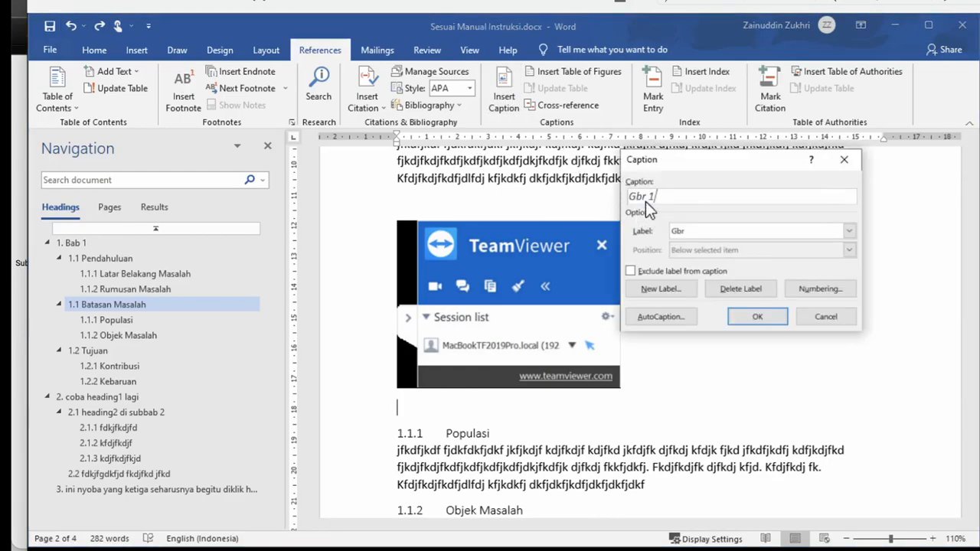
{"action": "left_click", "coordinate": [731, 291]}
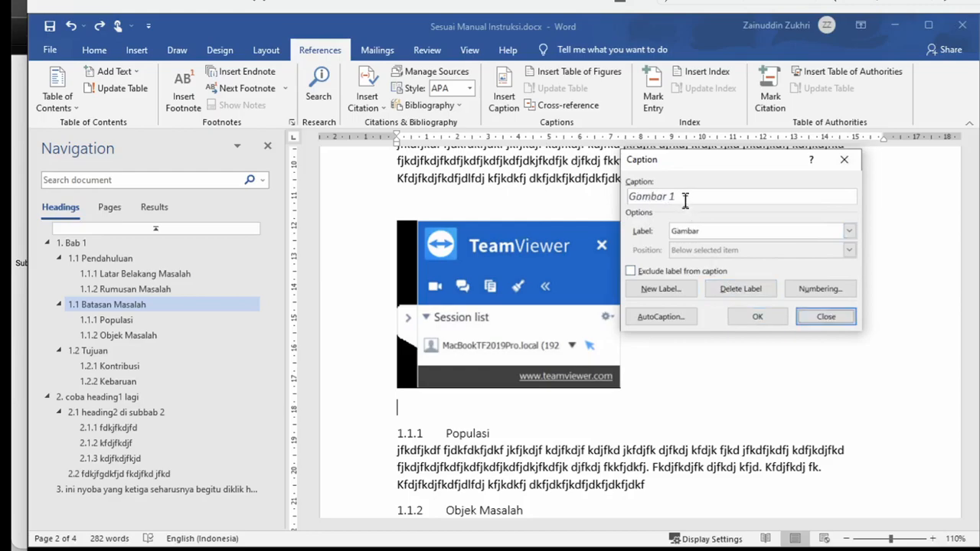
{"action": "left_click", "coordinate": [802, 289]}
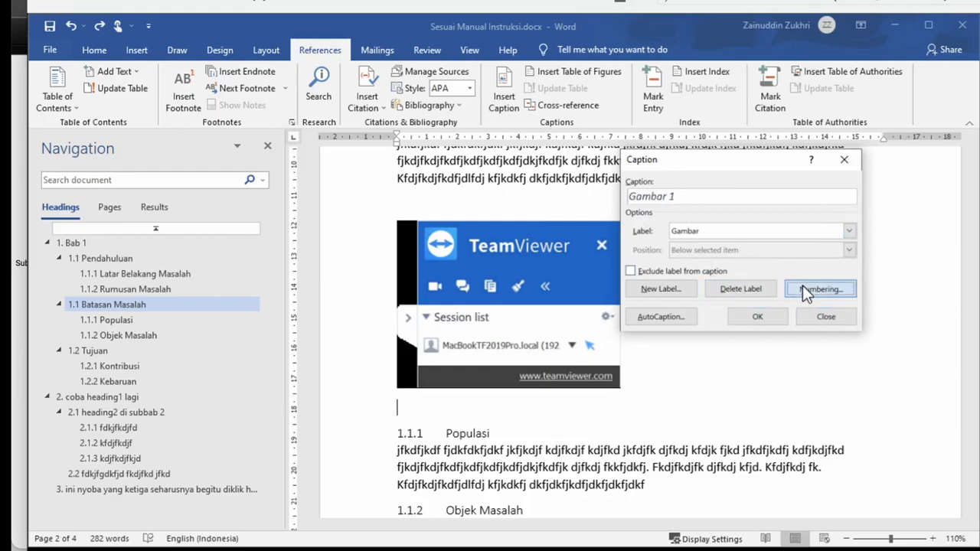
{"action": "left_click", "coordinate": [484, 248]}
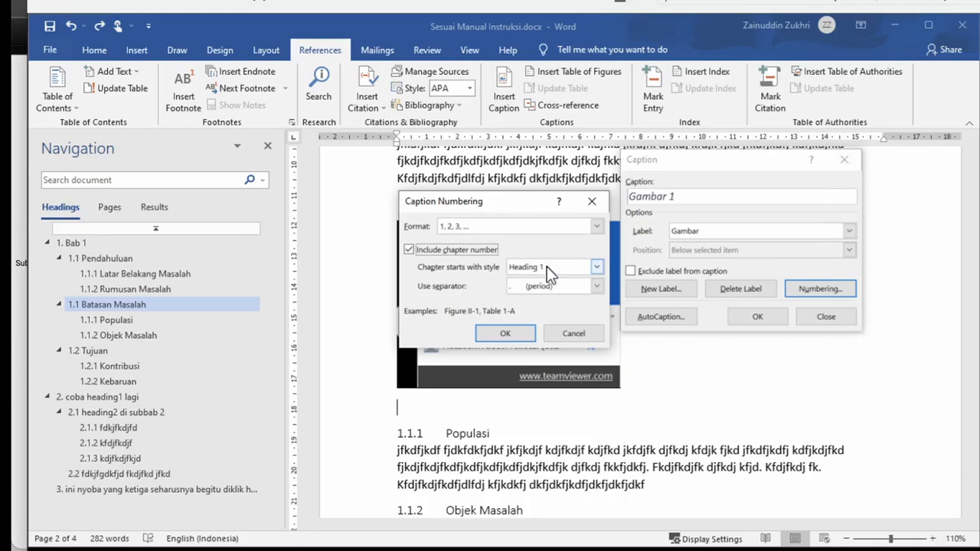
{"action": "left_click", "coordinate": [547, 266]}
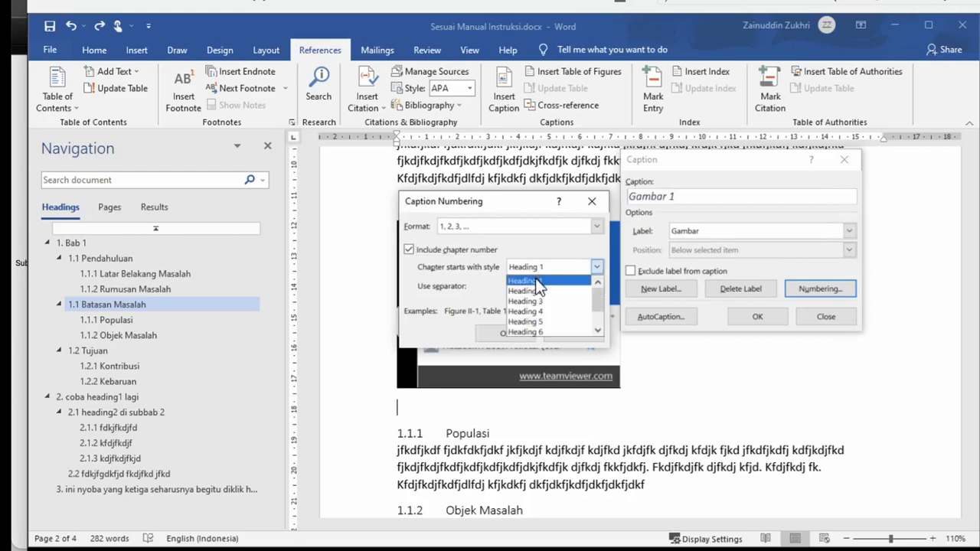
{"action": "left_click", "coordinate": [535, 280]}
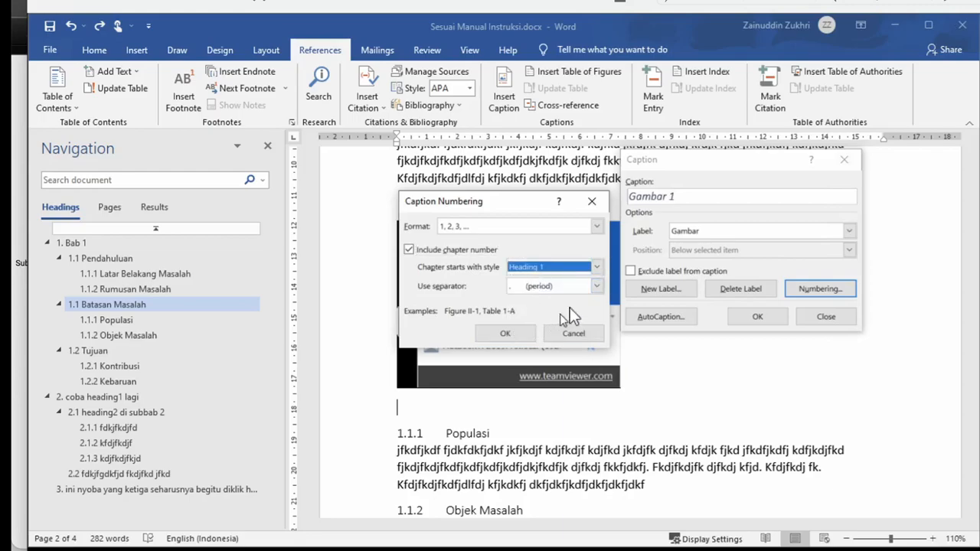
{"action": "left_click", "coordinate": [598, 287]}
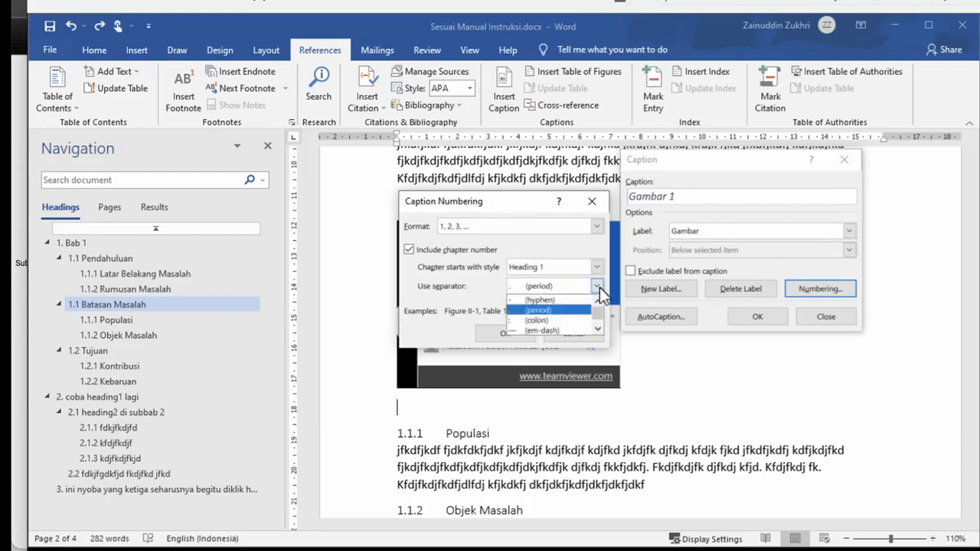
{"action": "left_click", "coordinate": [542, 325]}
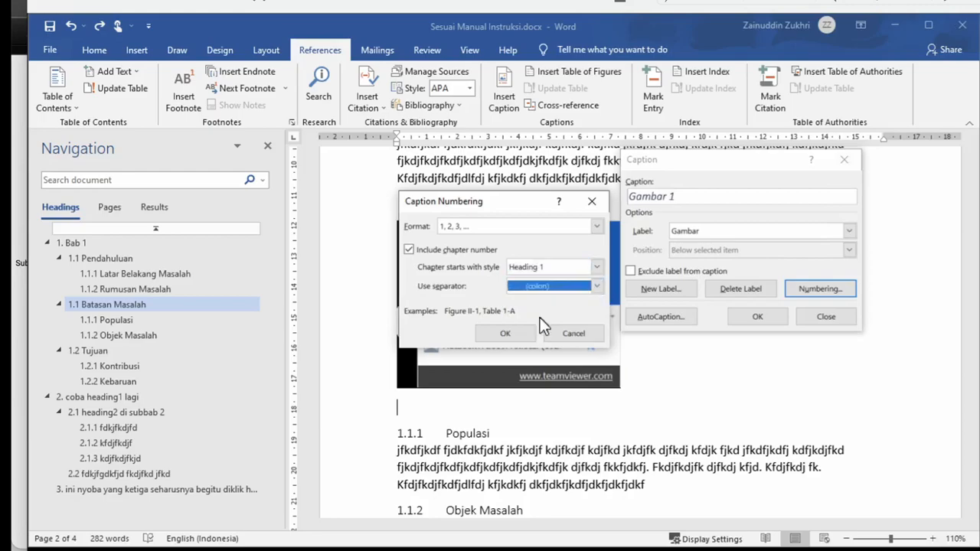
{"action": "left_click", "coordinate": [488, 337]}
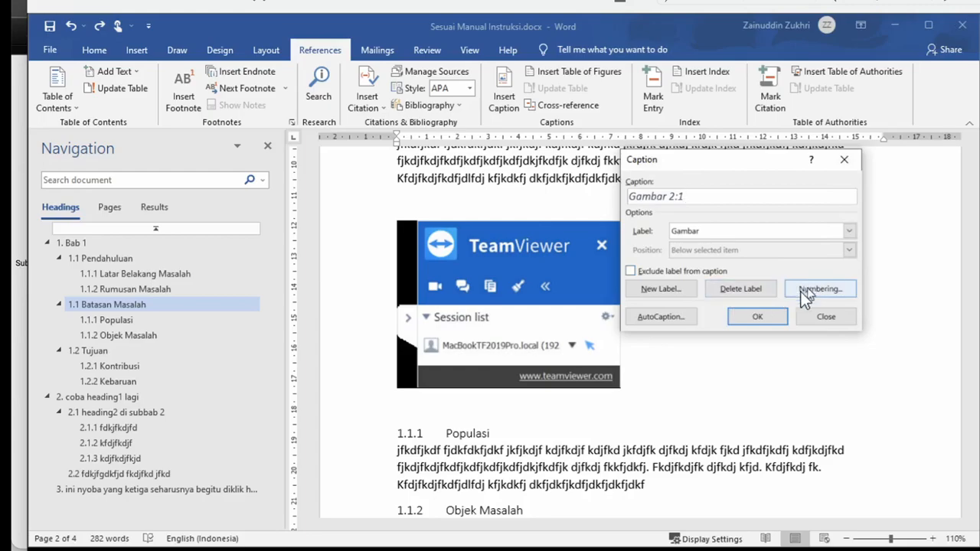
Insert the Gambar caption below the picture and add the title "fkdjfkdjfkdjfkdfdfdjfdkfkdfjfk".
{"action": "left_click", "coordinate": [753, 316]}
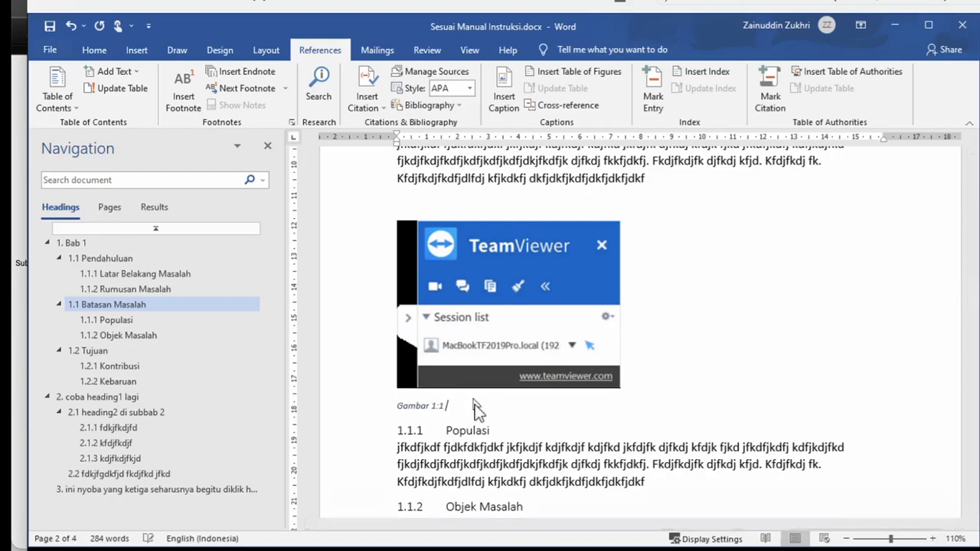
{"action": "type", "text": "fkdjfkdjfkdjfkdjfk"}
{"action": "type", "text": "dkfkdfjfk"}
Insert a Gambar caption on the empty line below heading 2.2 and add the title "fdkjfdkjfkd jkjfkdjfkd fdkfjdkfj".
{"action": "scroll", "coordinate": [923, 340], "scroll_direction": "down", "scroll_amount": 3}
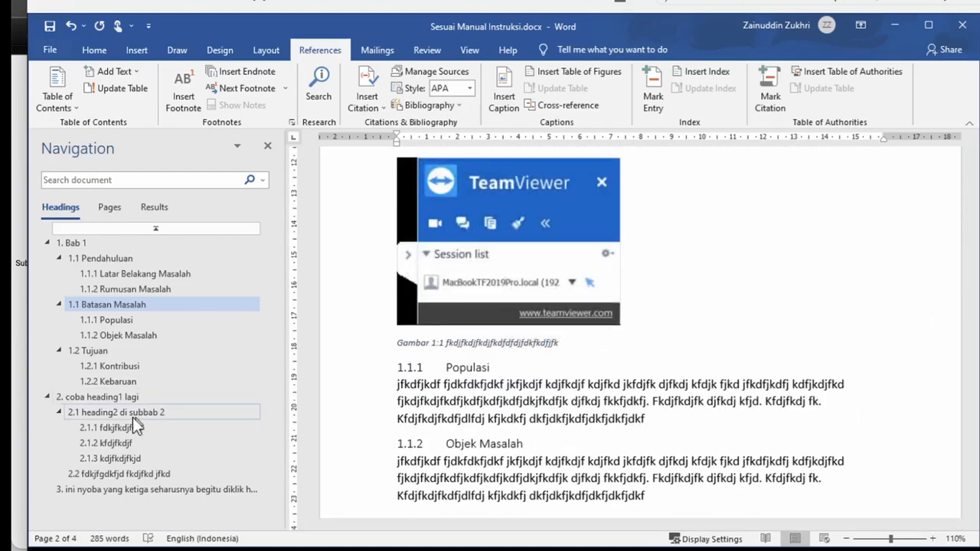
{"action": "left_click", "coordinate": [127, 413]}
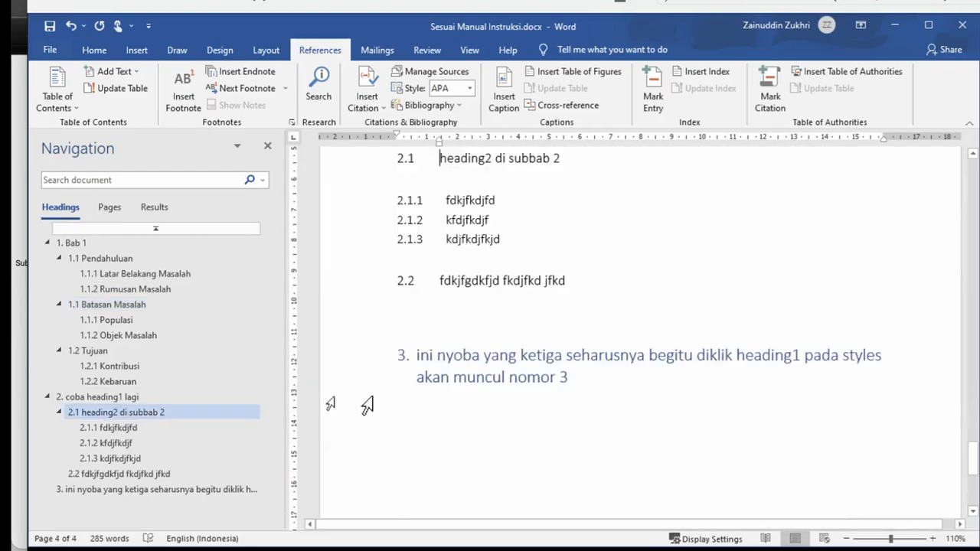
{"action": "left_click", "coordinate": [541, 314]}
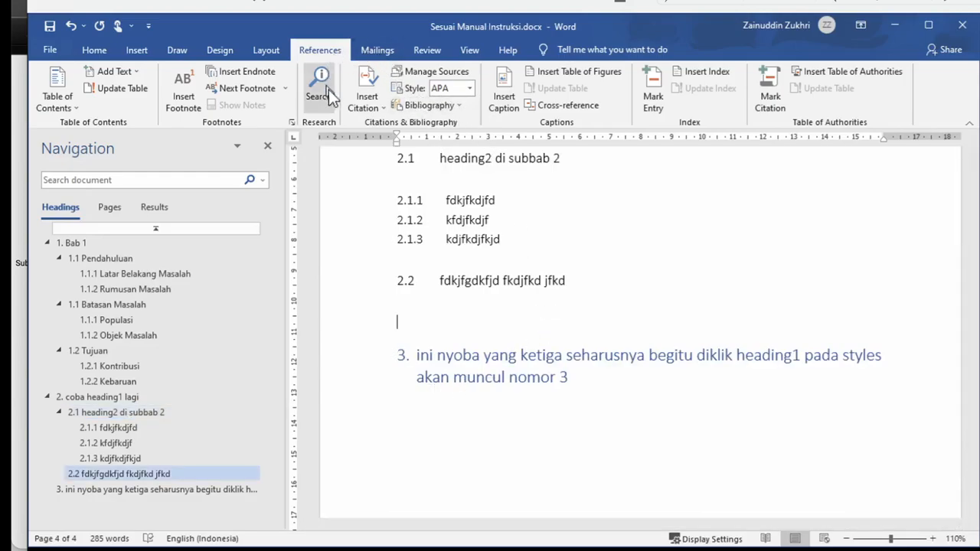
{"action": "left_click", "coordinate": [504, 105]}
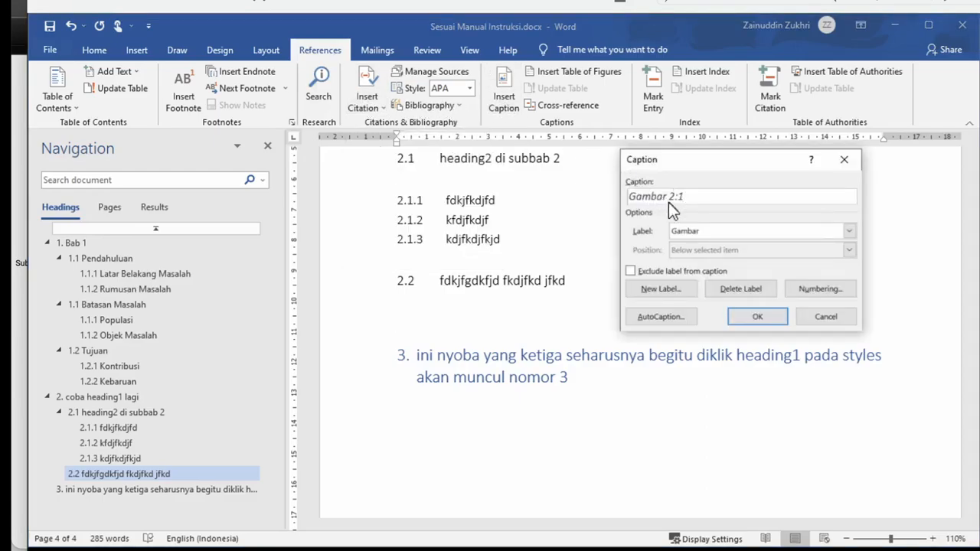
{"action": "left_click", "coordinate": [749, 320]}
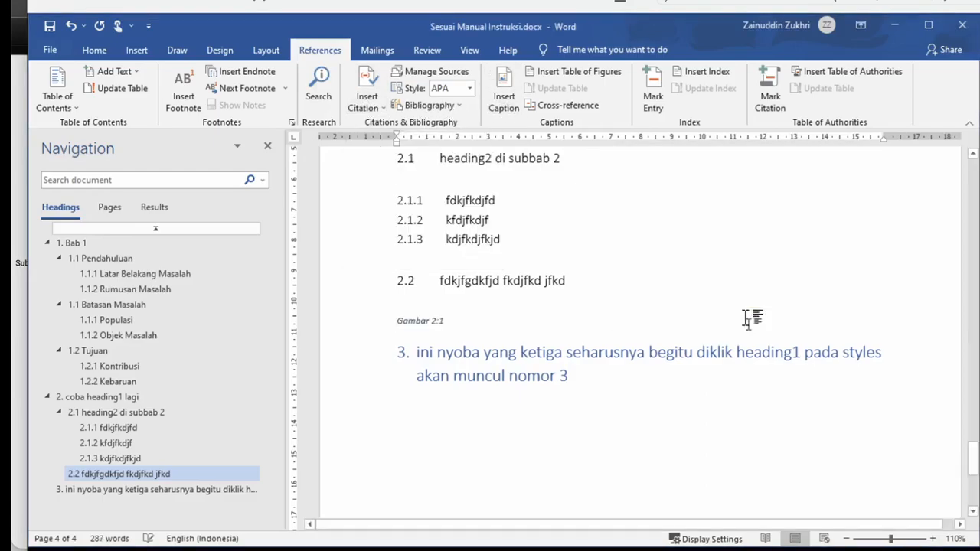
{"action": "type", "text": "fd"}
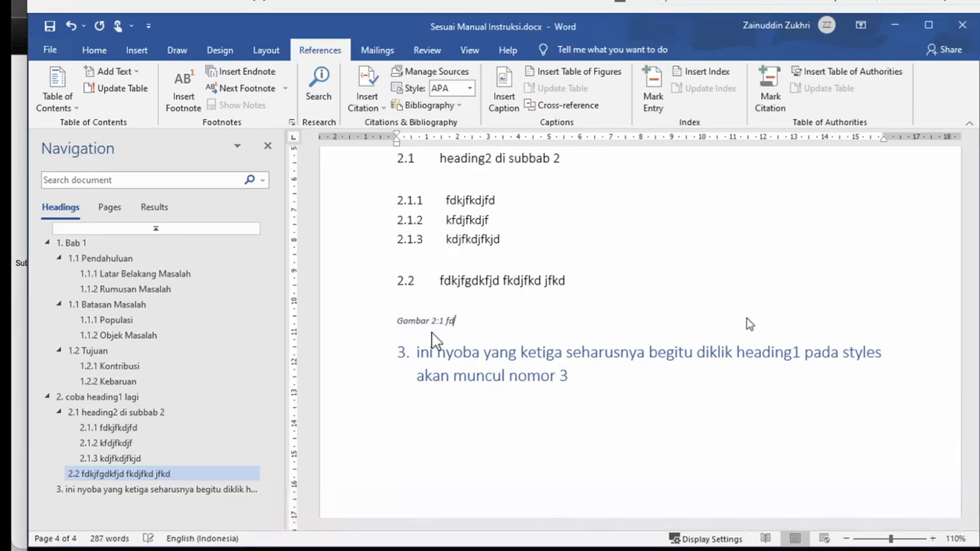
{"action": "type", "text": "kjfdkjfkd jkjfkdjfkd fdkjfdkfj"}
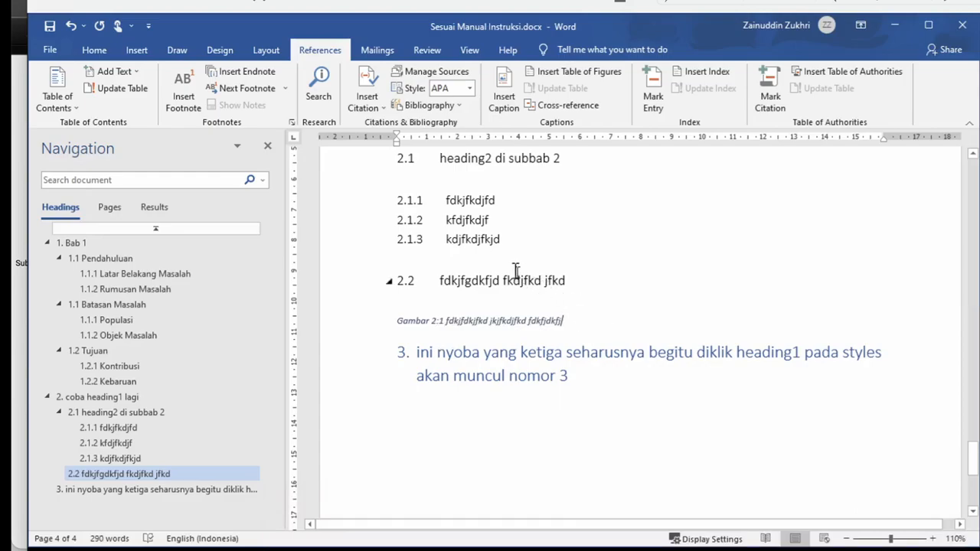
Write "kdjfkdjfkd jfjdfjdkfjdkf fdkfjdkfj kj fjkdjf kjfk sebagaimana diperlihatkan pada" on the empty line under heading 2.1.
{"action": "left_click", "coordinate": [522, 178]}
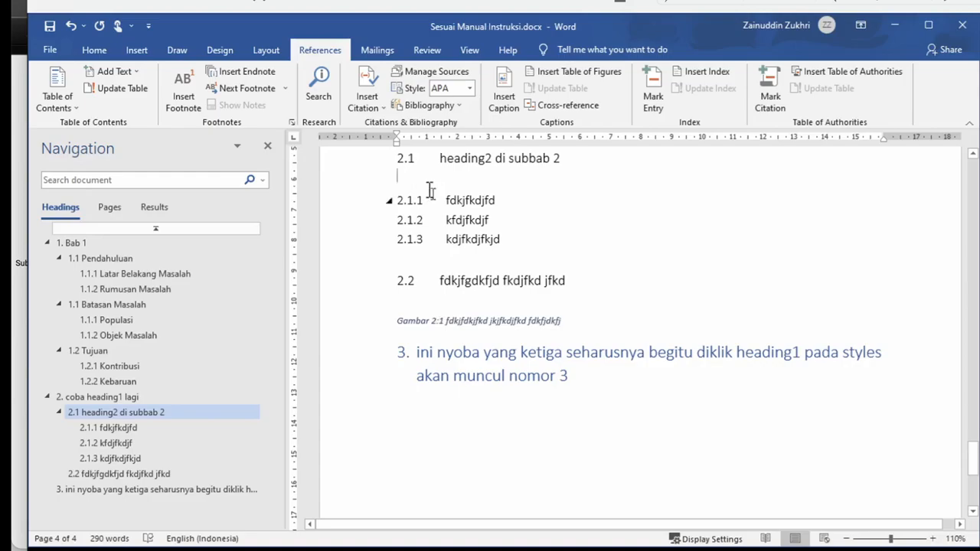
{"action": "left_click", "coordinate": [401, 262]}
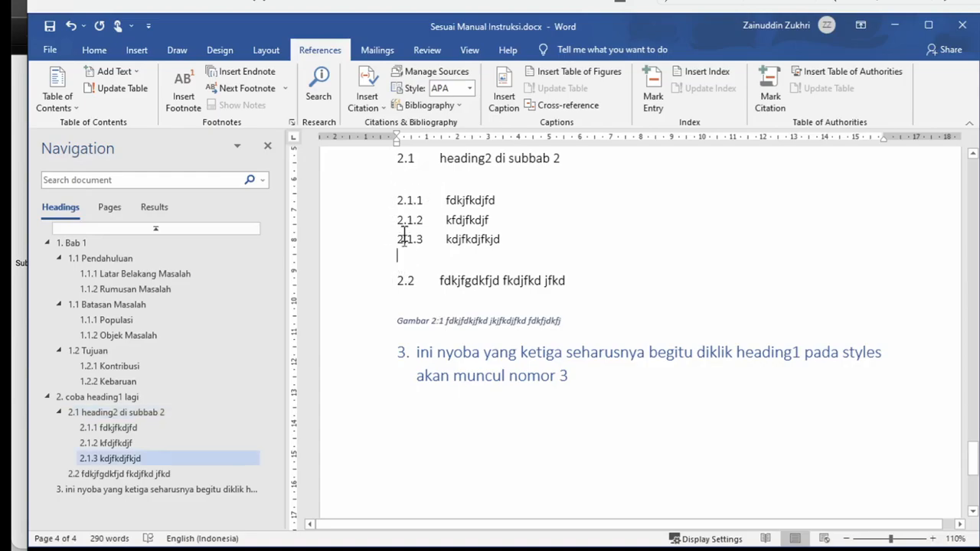
{"action": "left_click", "coordinate": [404, 177]}
{"action": "type", "text": "kdjfkdjfkd jfjdf"}
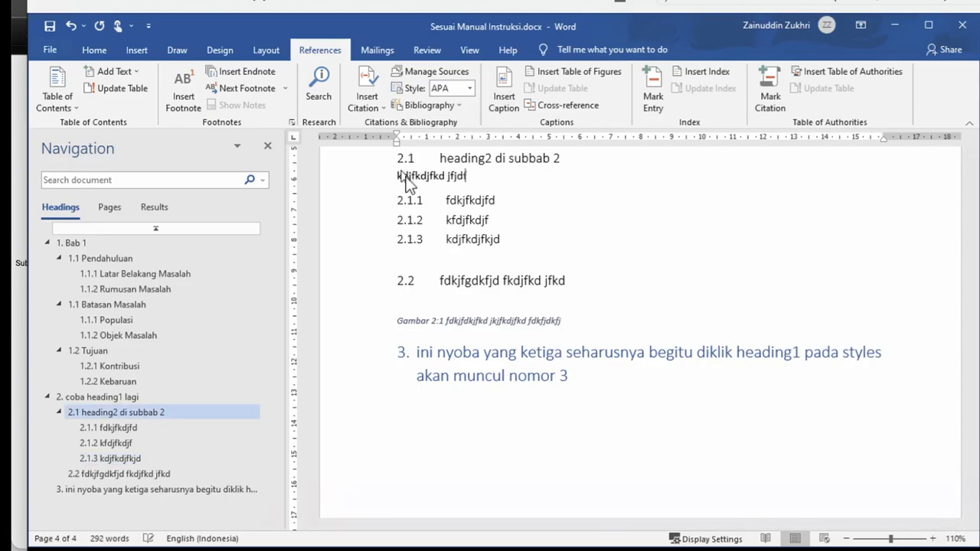
{"action": "type", "text": "jdkfjdkf fdkfjdkfj kj "}
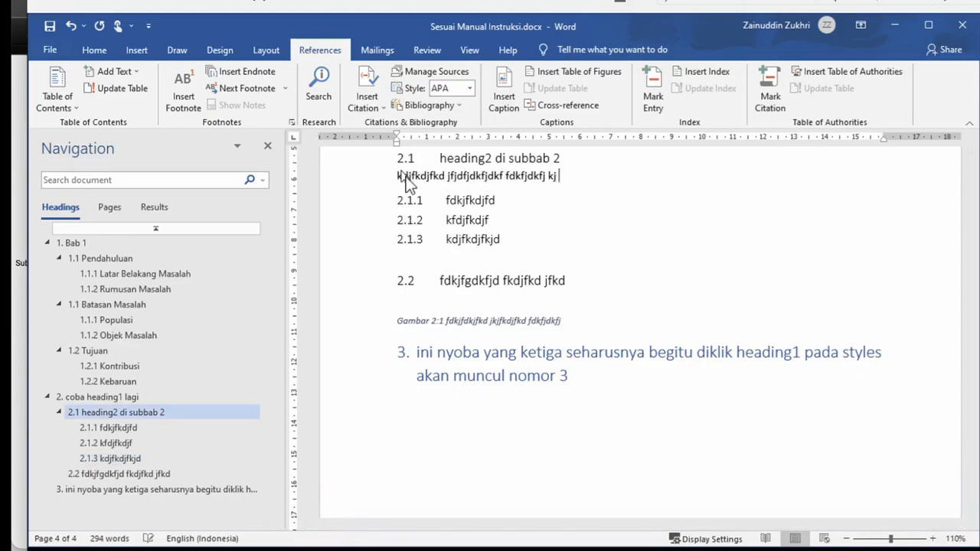
{"action": "type", "text": "fjkdjf kjfk seb"}
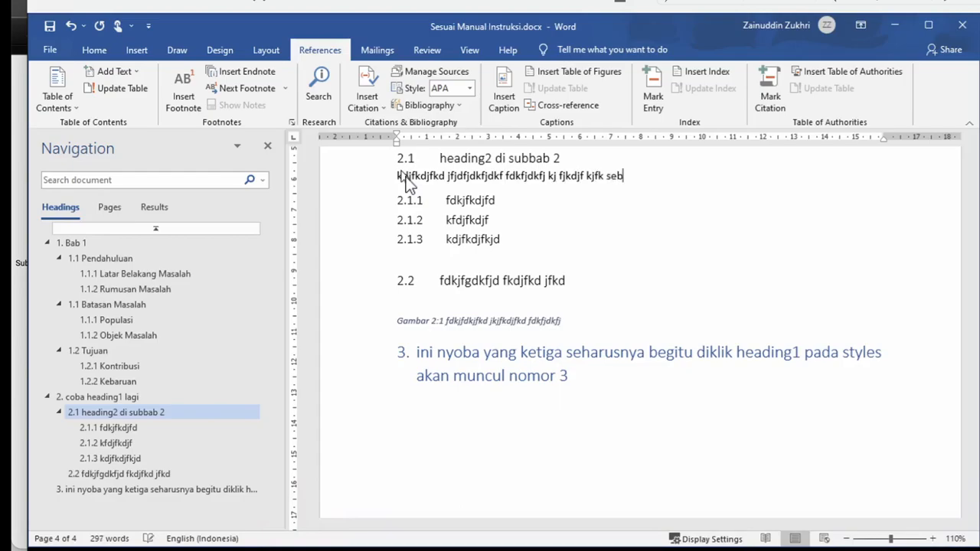
{"action": "type", "text": "agaimana diperl"}
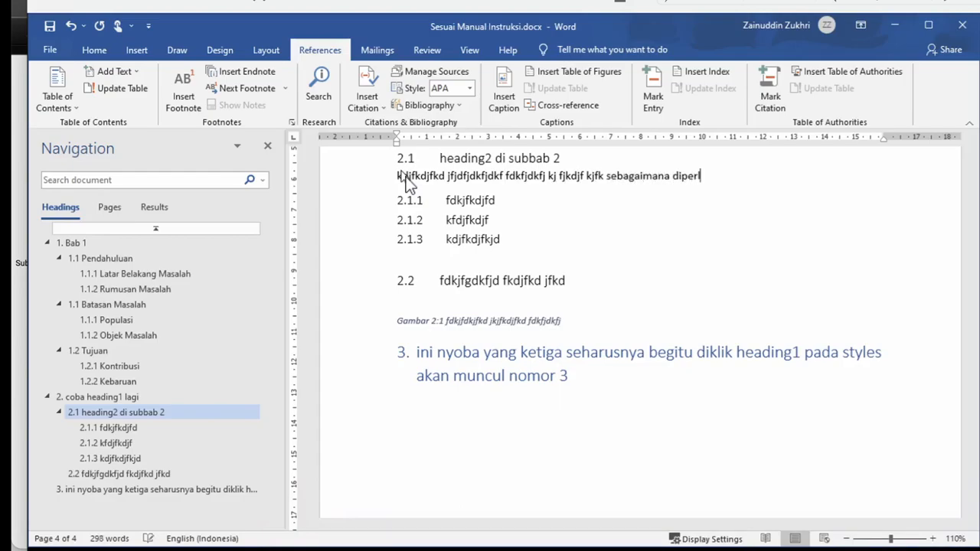
{"action": "type", "text": "ihatkan"}
{"action": "key", "text": "BackSpace"}
{"action": "key", "text": "BackSpace"}
{"action": "type", "text": "kan pada"}
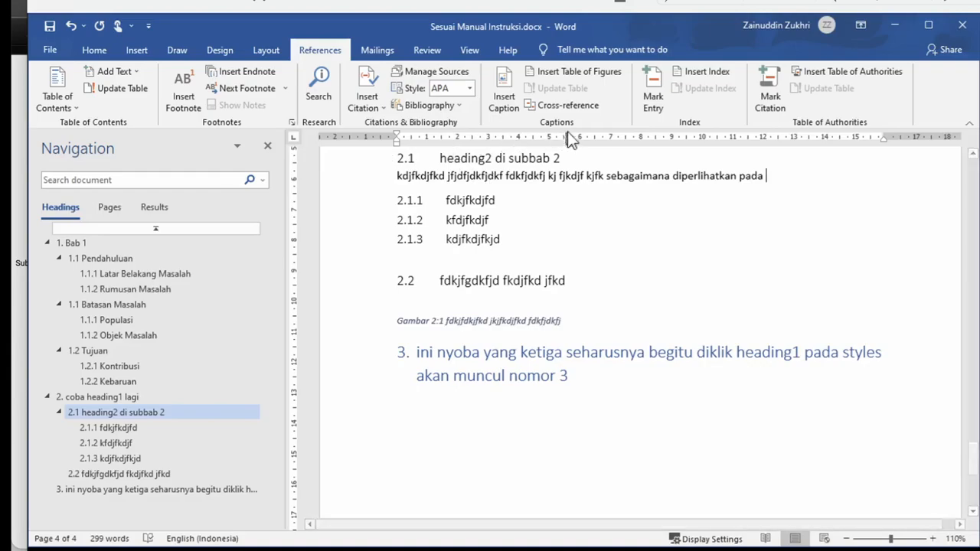
Insert a cross-reference to the Gambar 2:1 caption, only label and number, after "pada" and end the sentence with a period.
{"action": "left_click", "coordinate": [563, 105]}
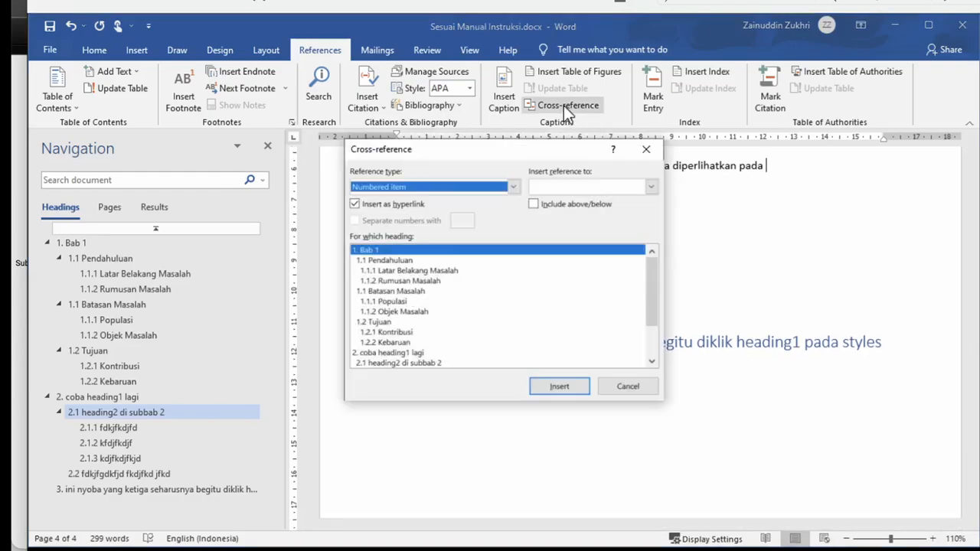
{"action": "left_click", "coordinate": [581, 189]}
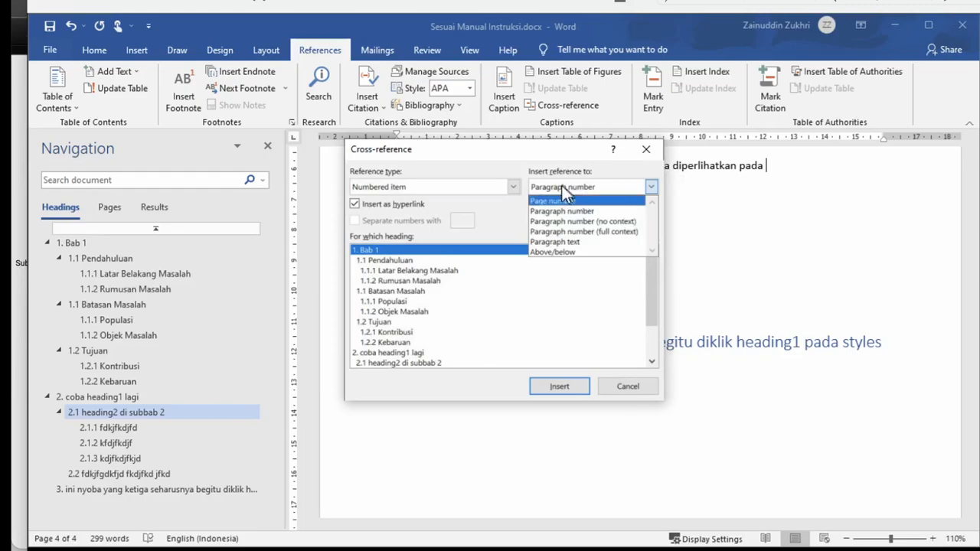
{"action": "left_click", "coordinate": [512, 187]}
{"action": "left_click", "coordinate": [513, 187]}
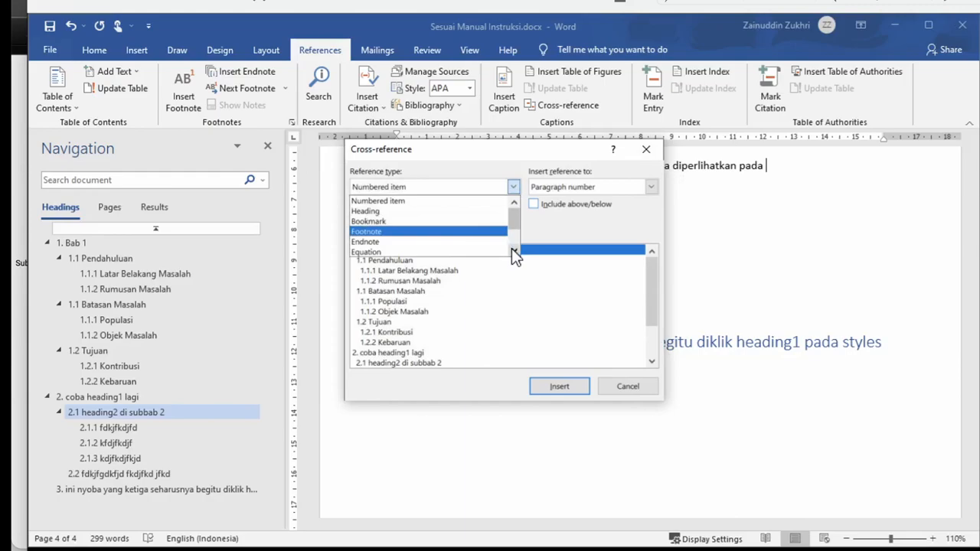
{"action": "scroll", "coordinate": [513, 254], "scroll_direction": "down", "scroll_amount": 1}
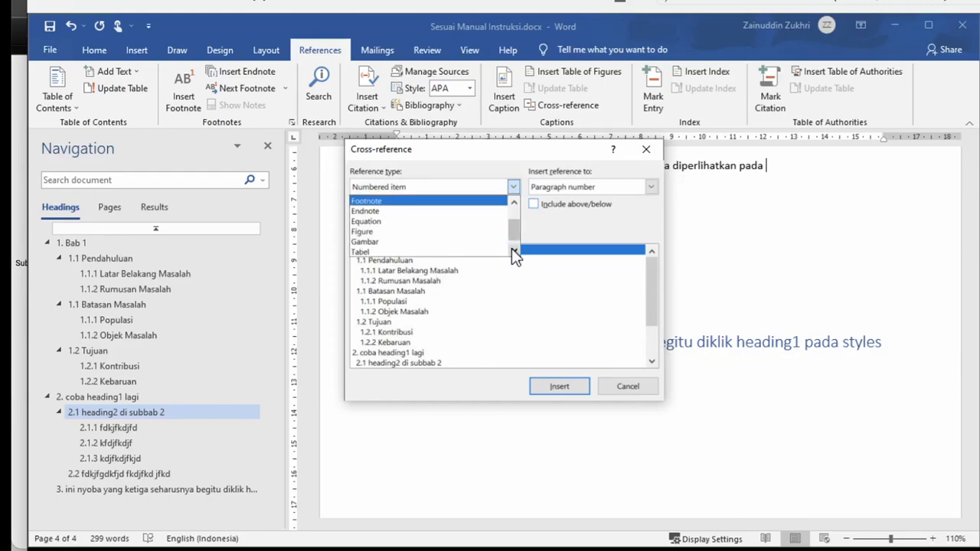
{"action": "left_click", "coordinate": [459, 243]}
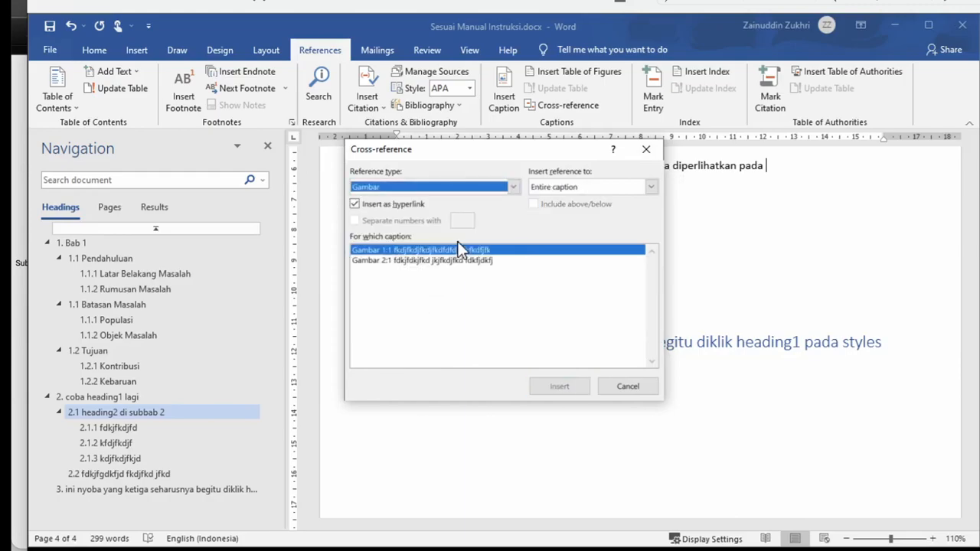
{"action": "left_click", "coordinate": [564, 189]}
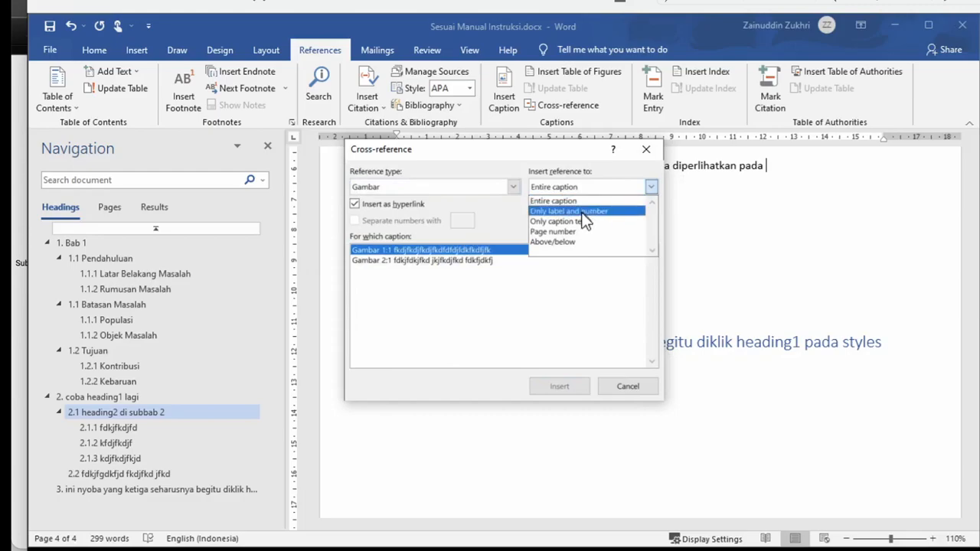
{"action": "left_click", "coordinate": [582, 212]}
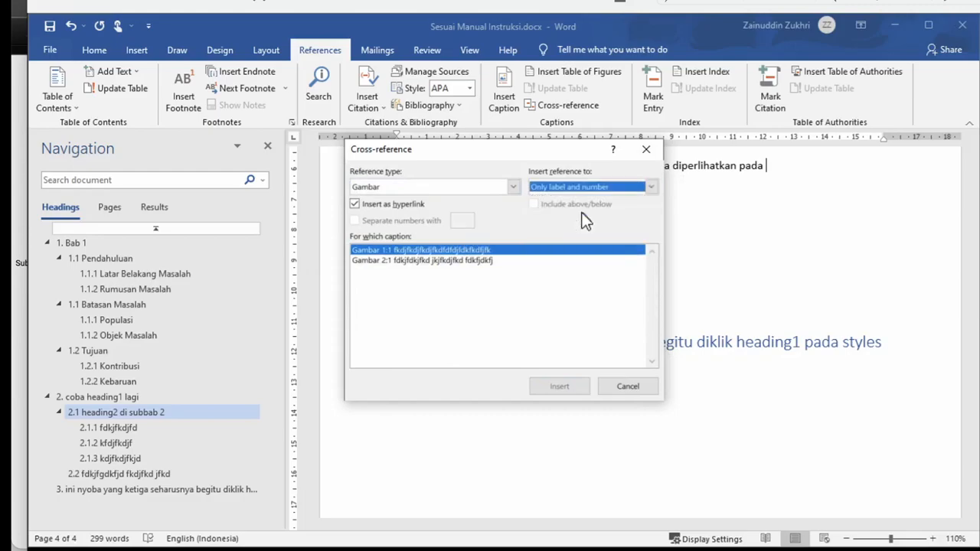
{"action": "left_click", "coordinate": [423, 260]}
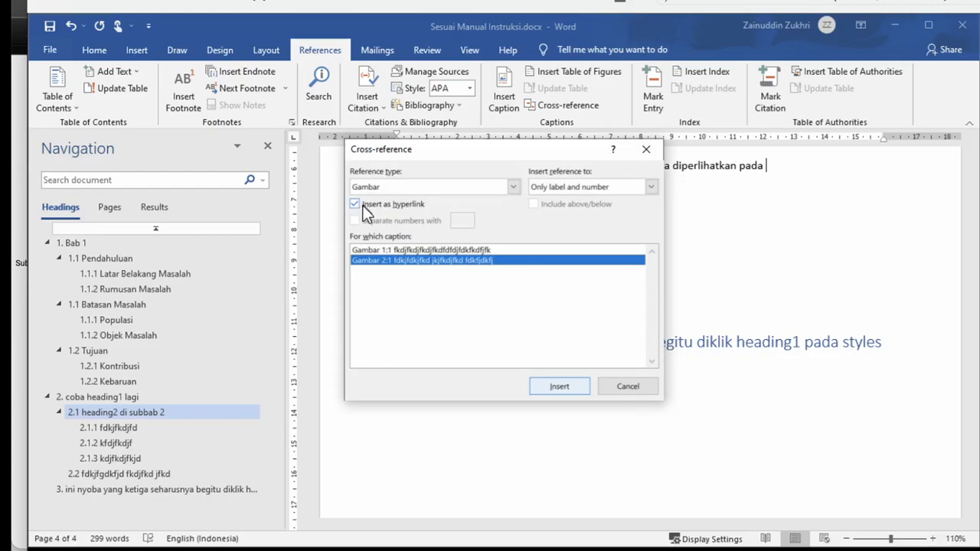
{"action": "left_click", "coordinate": [544, 386]}
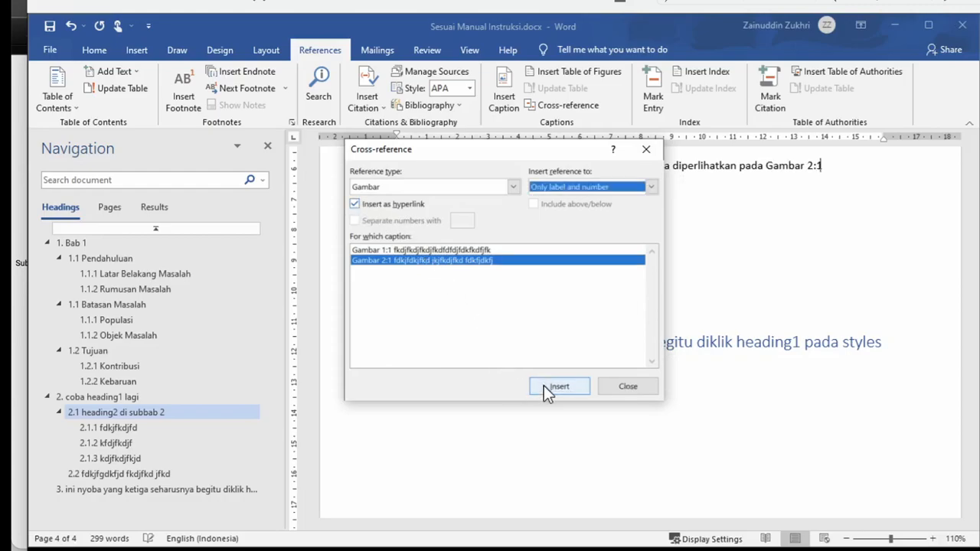
{"action": "left_click", "coordinate": [626, 389]}
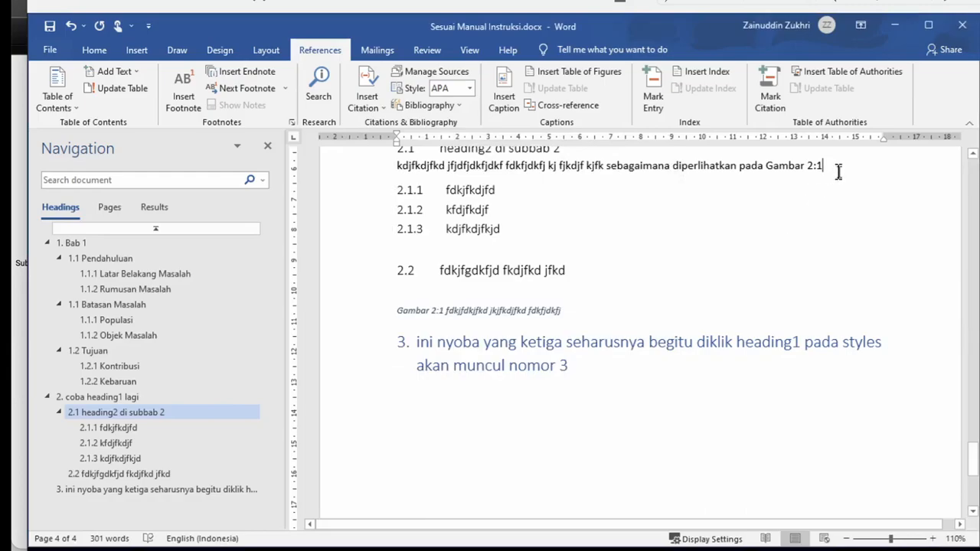
{"action": "type", "text": "."}
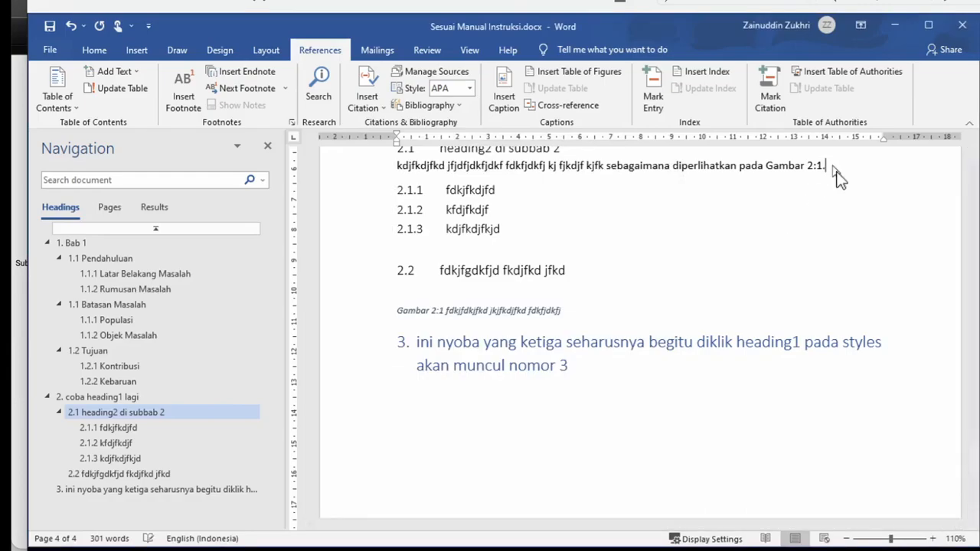
Copy the whole sentence under heading 2.1 and paste it on the empty line below heading 2.1.3.
{"action": "key", "text": "Up"}
{"action": "key", "text": "shift+Down"}
{"action": "key", "text": "ctrl+c"}
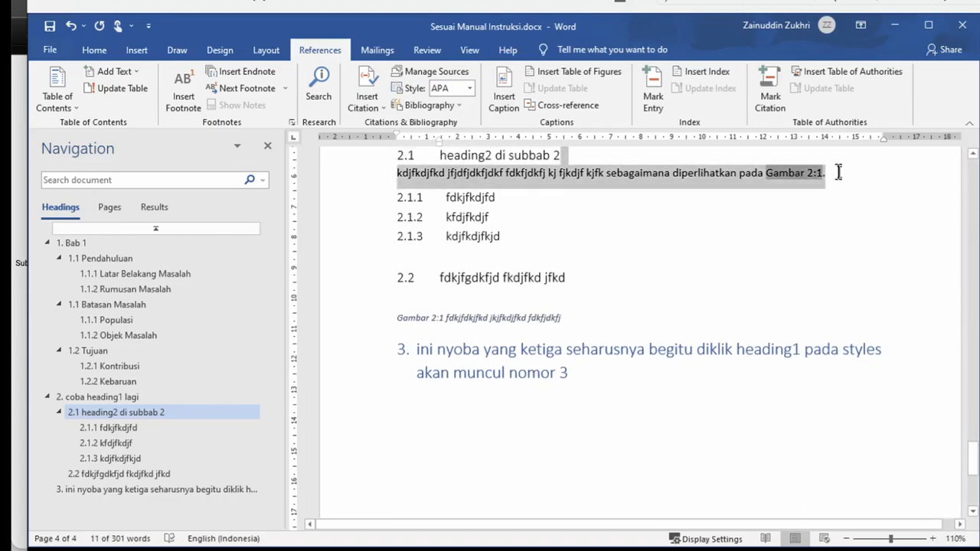
{"action": "key", "text": "Down"}
{"action": "key", "text": "Down"}
{"action": "key", "text": "Down"}
{"action": "key", "text": "Down"}
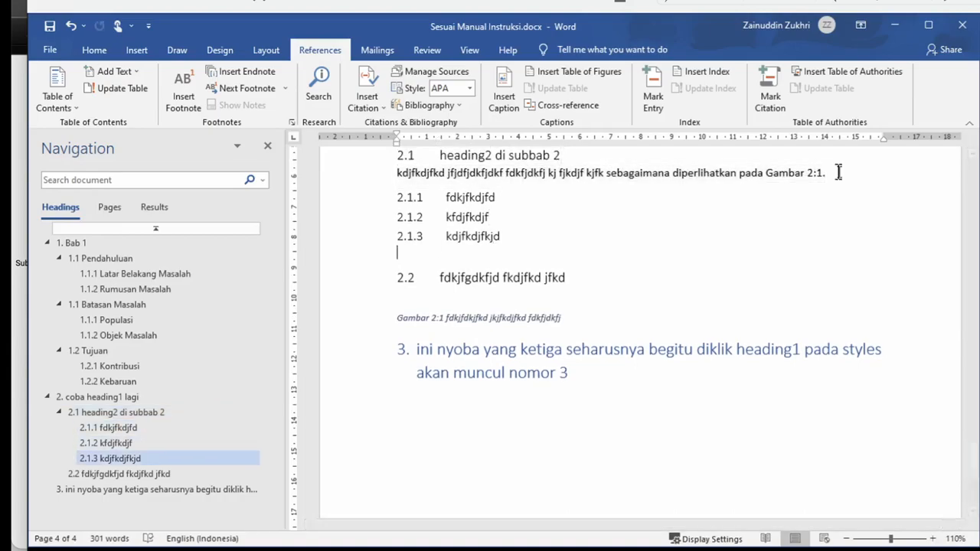
{"action": "key", "text": "ctrl+v"}
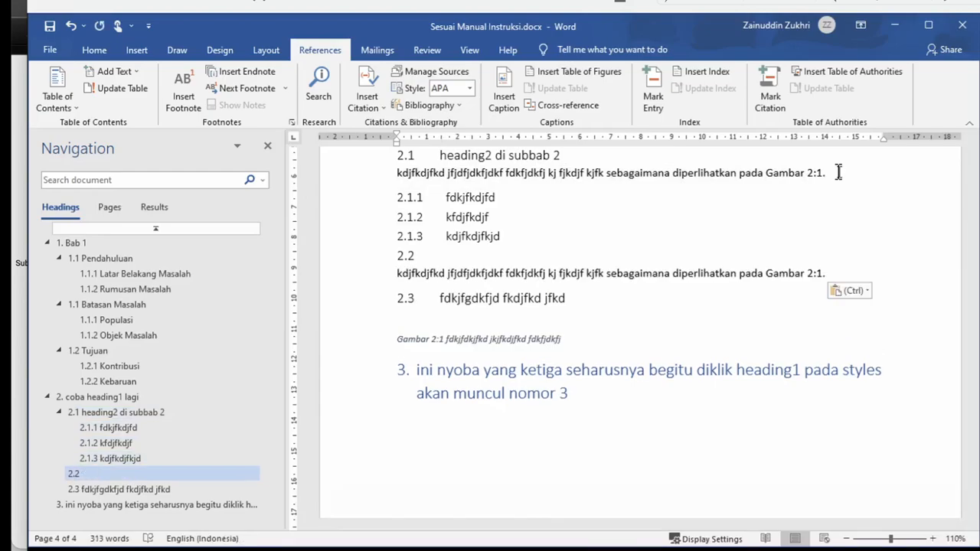
Replace "sebagaimana" with "seperti" in the pasted copy of the sentence.
{"action": "key", "text": "Right"}
{"action": "key", "text": "Right"}
{"action": "key", "text": "Right"}
{"action": "key", "text": "Right"}
{"action": "key", "text": "Right"}
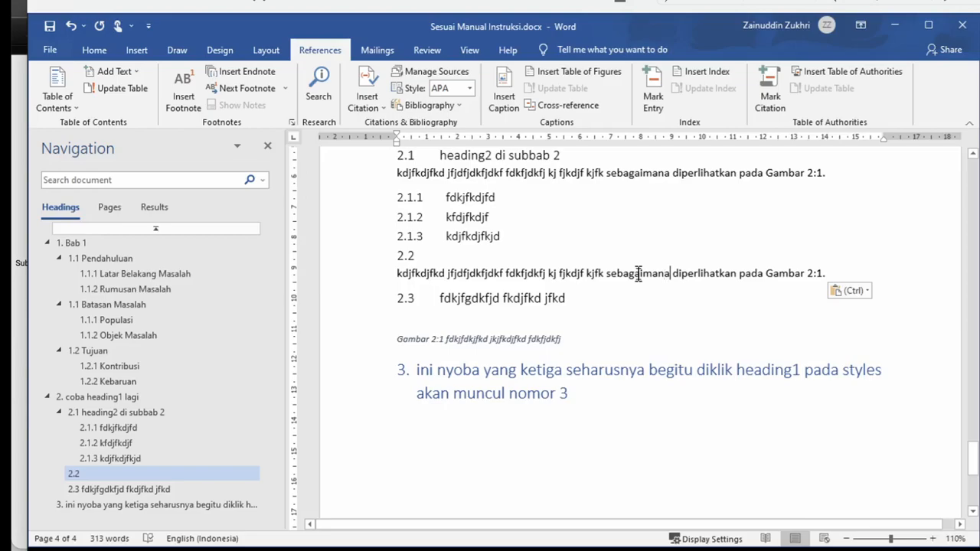
{"action": "key", "text": "BackSpace"}
{"action": "key", "text": "BackSpace"}
{"action": "key", "text": "BackSpace"}
{"action": "key", "text": "BackSpace"}
{"action": "key", "text": "BackSpace"}
{"action": "key", "text": "BackSpace"}
{"action": "key", "text": "BackSpace"}
{"action": "key", "text": "BackSpace"}
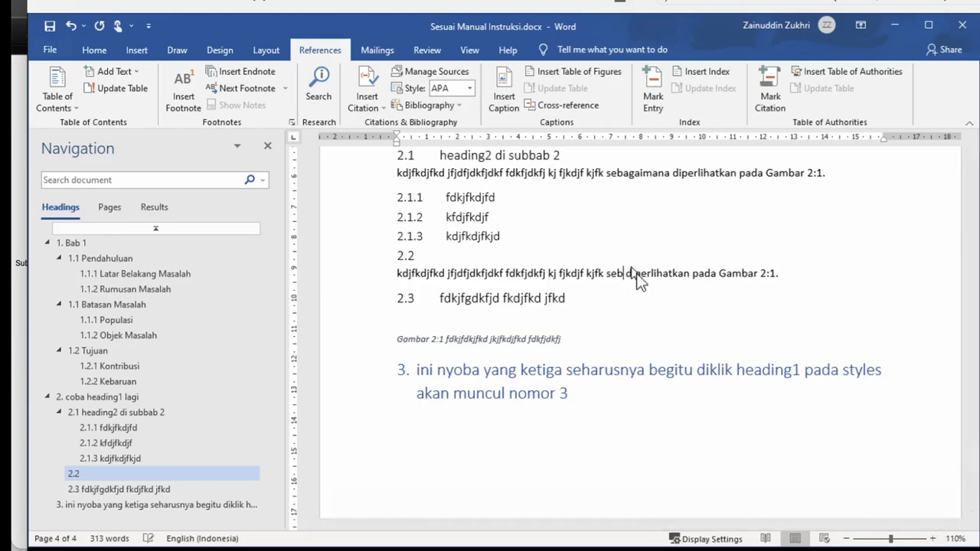
{"action": "key", "text": "BackSpace"}
{"action": "type", "text": "perti"}
Change "diperlihatkan" to "ditunjukkan" in the pasted copy of the sentence.
{"action": "key", "text": "Right"}
{"action": "key", "text": "Right"}
{"action": "key", "text": "Right"}
{"action": "key", "text": "shift+Right"}
{"action": "key", "text": "shift+Right"}
{"action": "key", "text": "shift+Right"}
{"action": "key", "text": "shift+Right"}
{"action": "key", "text": "shift+Right"}
{"action": "key", "text": "shift+Right"}
{"action": "key", "text": "shift+Right"}
{"action": "key", "text": "shift+Right"}
{"action": "type", "text": "tunju"}
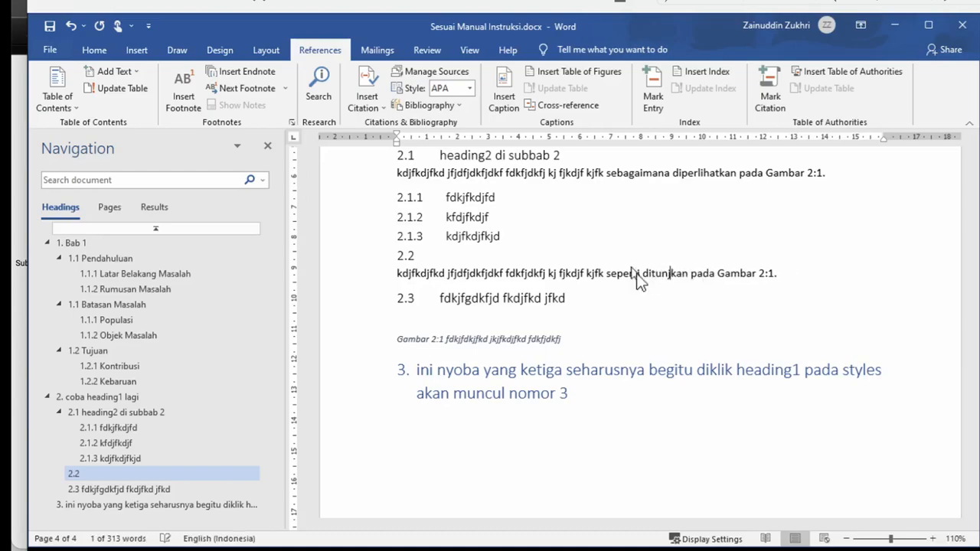
{"action": "type", "text": "k"}
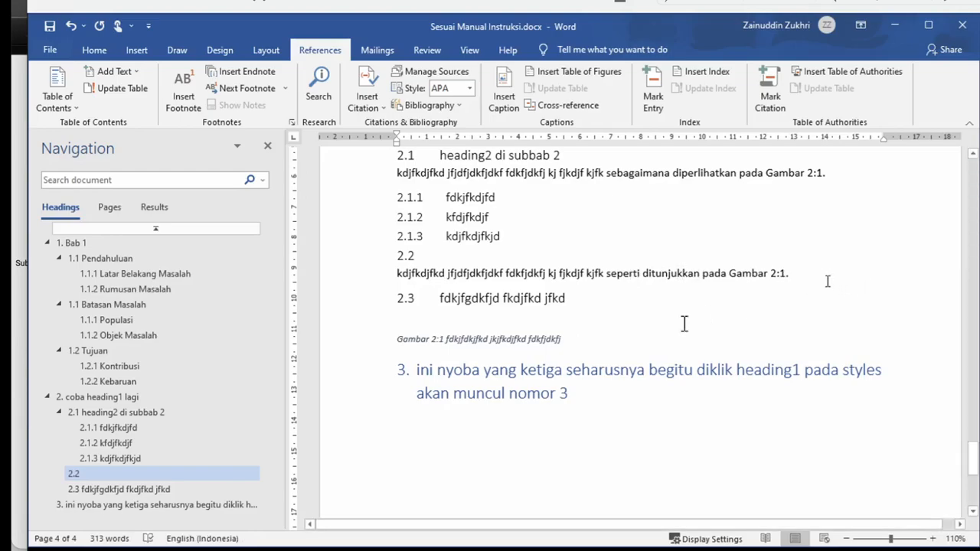
Add two lines below heading 2.3 and write "misalnya gambar" directly above the Gambar caption.
{"action": "left_click", "coordinate": [561, 321]}
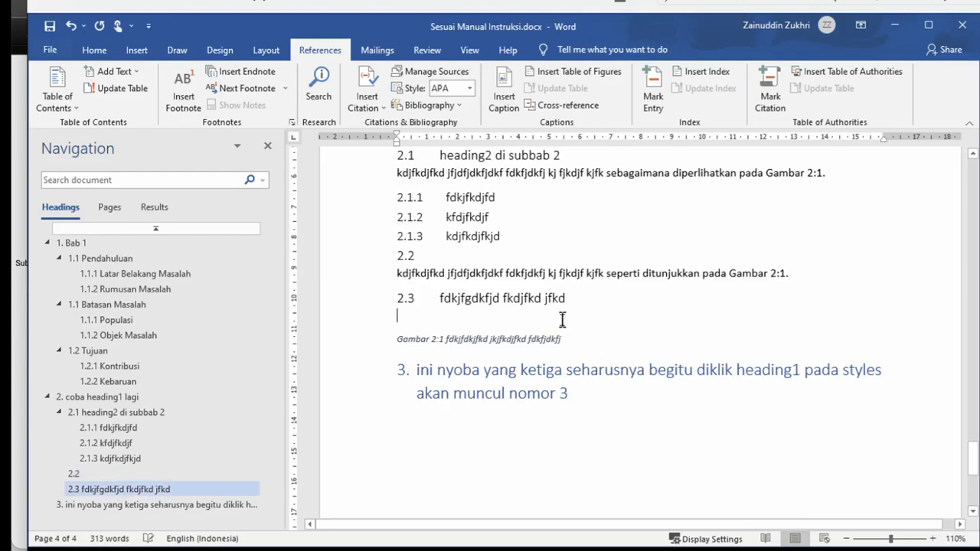
{"action": "key", "text": "Return"}
{"action": "key", "text": "Return"}
{"action": "type", "text": "misalnya"}
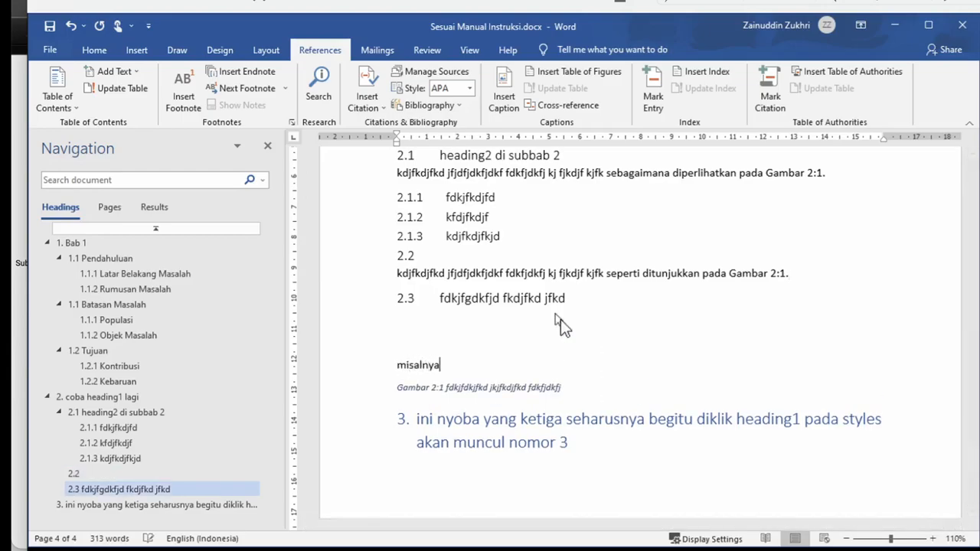
{"action": "type", "text": " gambar"}
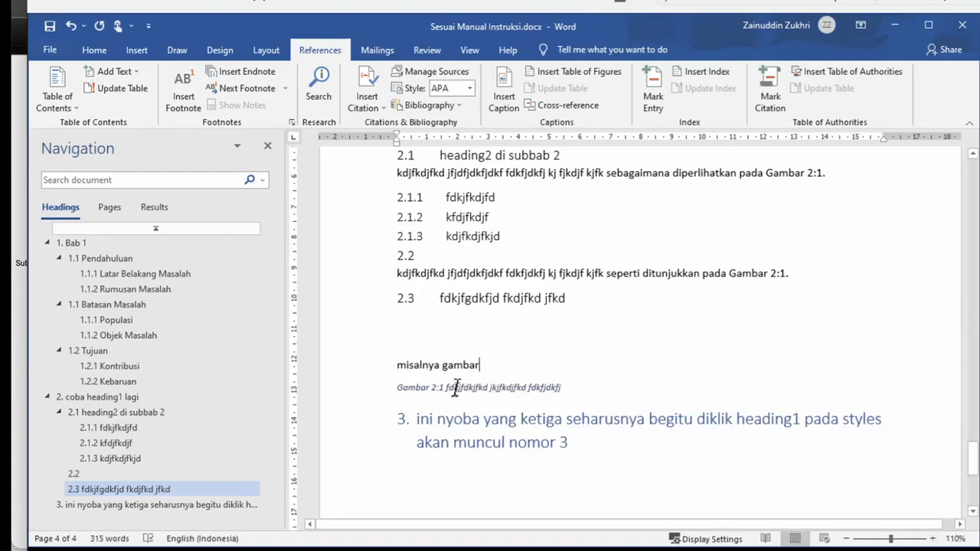
{"action": "left_click", "coordinate": [822, 175]}
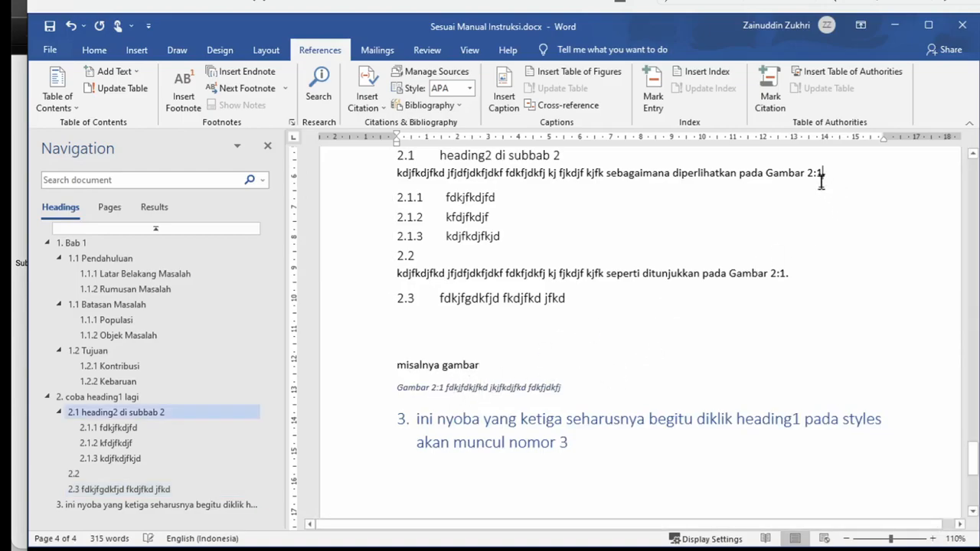
{"action": "left_click", "coordinate": [782, 273]}
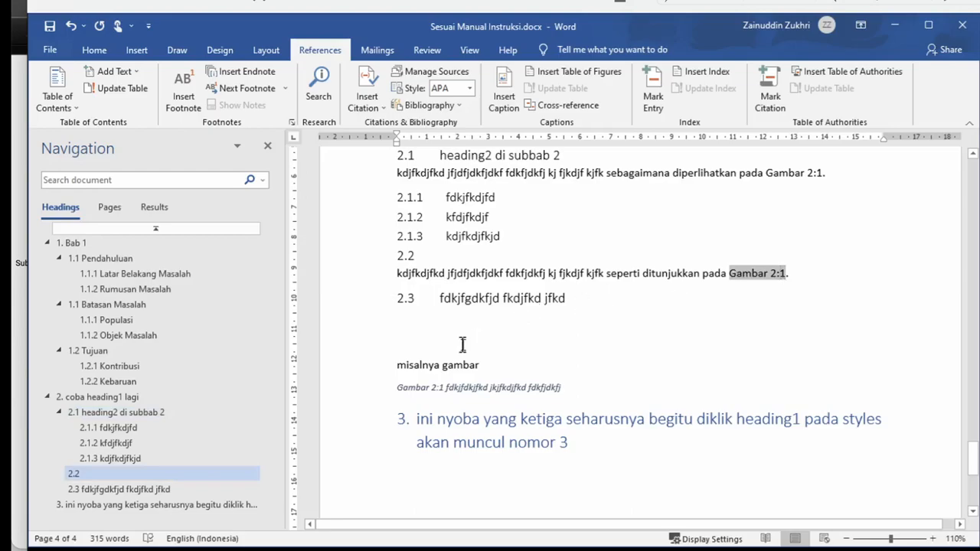
Copy the "misalnya gambar" line with its Gambar caption and paste it on a new line above the sentence under heading 2.1.
{"action": "left_click", "coordinate": [463, 344]}
{"action": "key", "text": "shift+Down"}
{"action": "key", "text": "shift+Down"}
{"action": "key", "text": "shift+Down"}
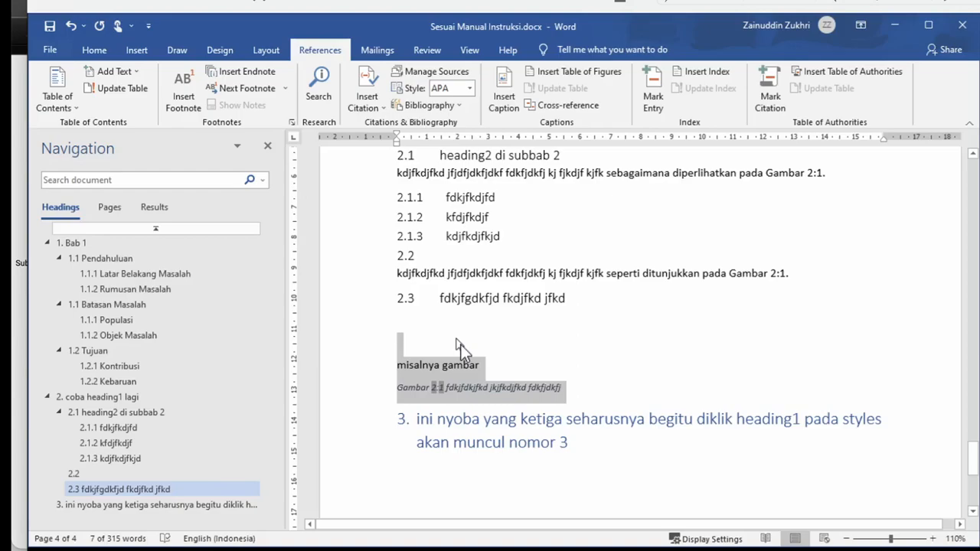
{"action": "key", "text": "Up"}
{"action": "key", "text": "Up"}
{"action": "key", "text": "Up"}
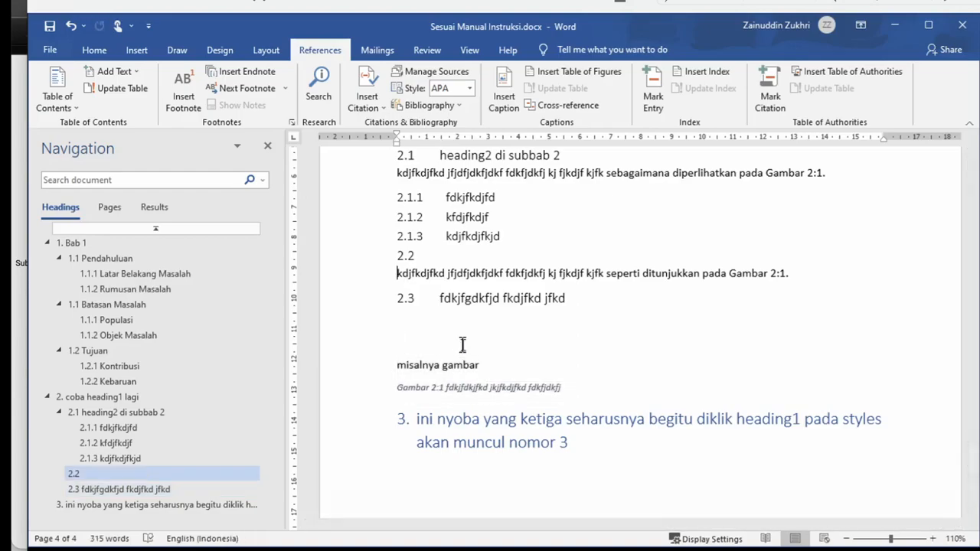
{"action": "key", "text": "Up"}
{"action": "key", "text": "Up"}
{"action": "key", "text": "Up"}
{"action": "key", "text": "Up"}
{"action": "key", "text": "Up"}
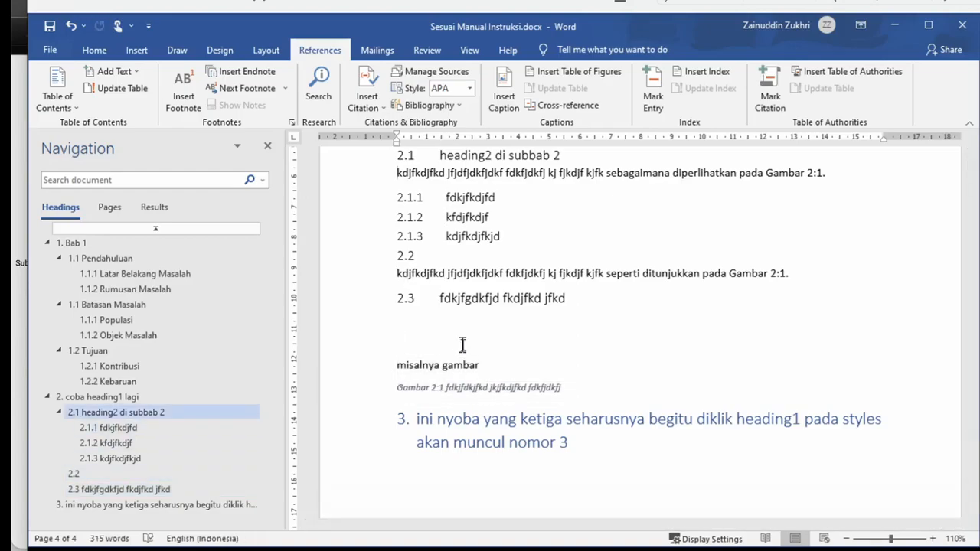
{"action": "key", "text": "Return"}
{"action": "key", "text": "Up"}
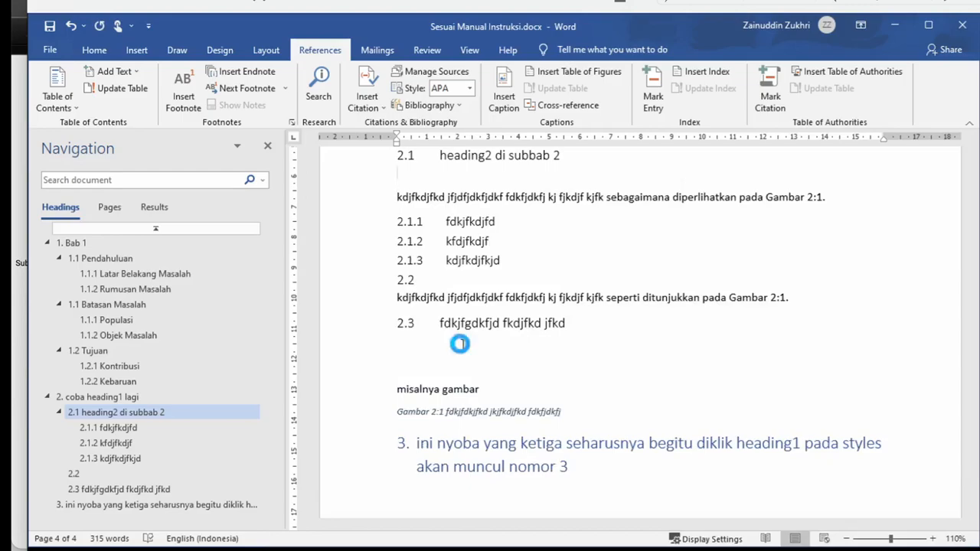
{"action": "type", "text": "misalnya gambar Gambar 2:1 fdkjfdkjfkd jkjfkdjfkd fdkjfdkjfj"}
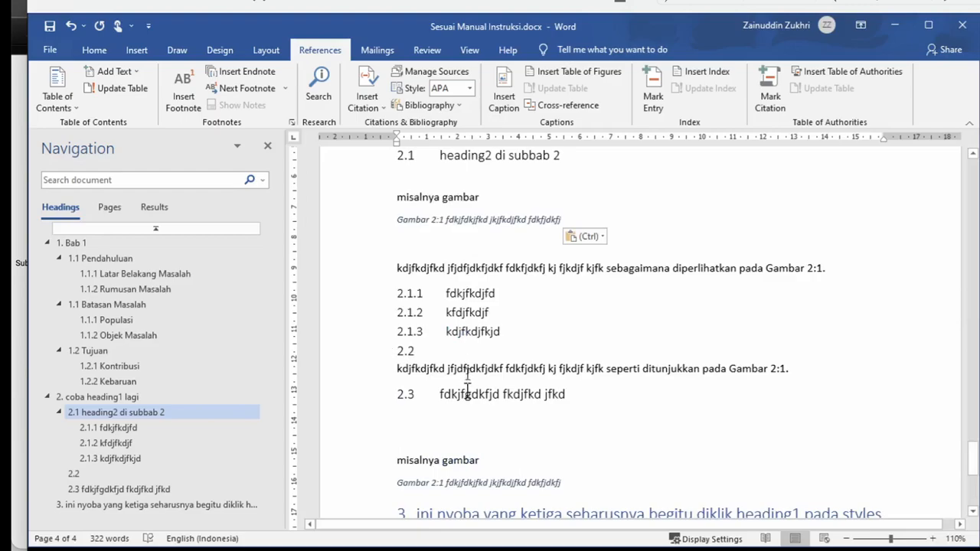
Update the number field in the Gambar caption below heading 2.3.
{"action": "left_click", "coordinate": [449, 482]}
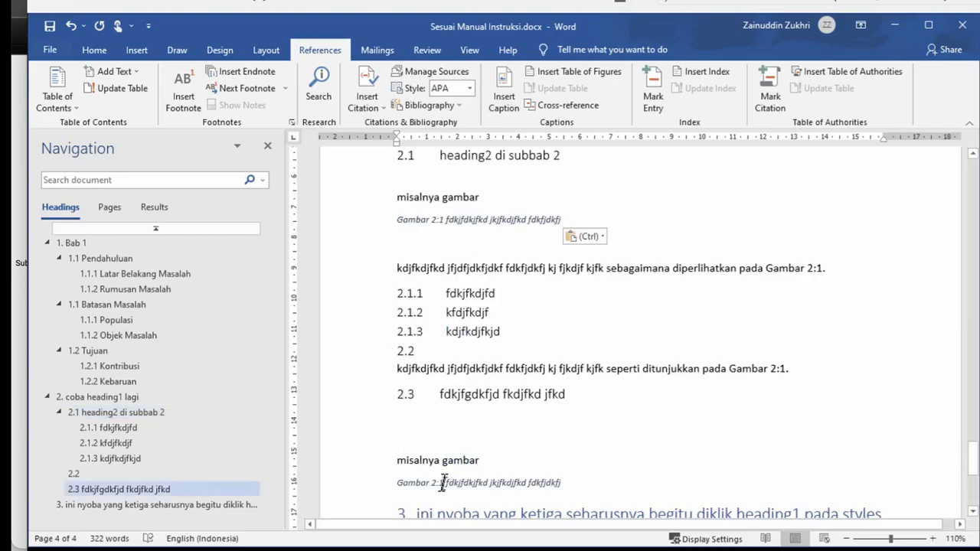
{"action": "right_click", "coordinate": [442, 482]}
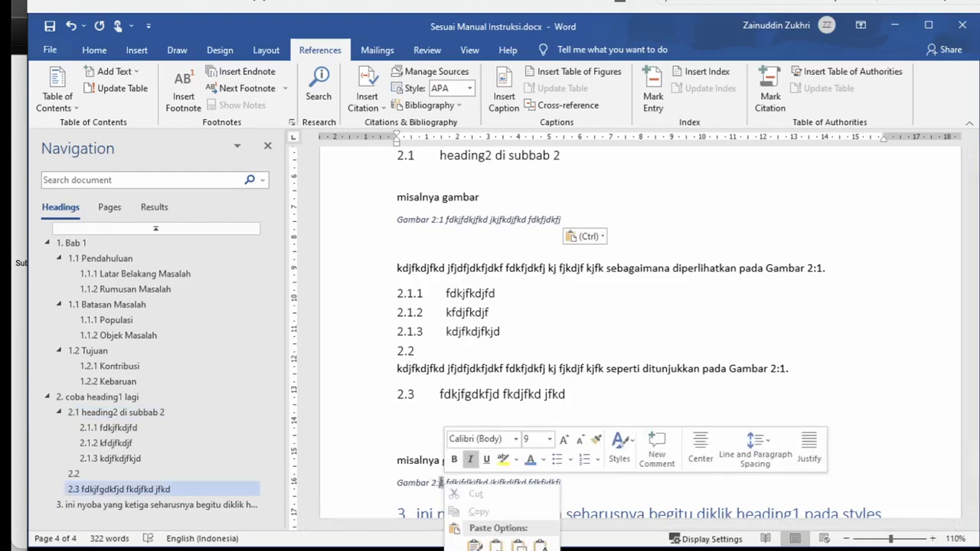
{"action": "left_click", "coordinate": [494, 550]}
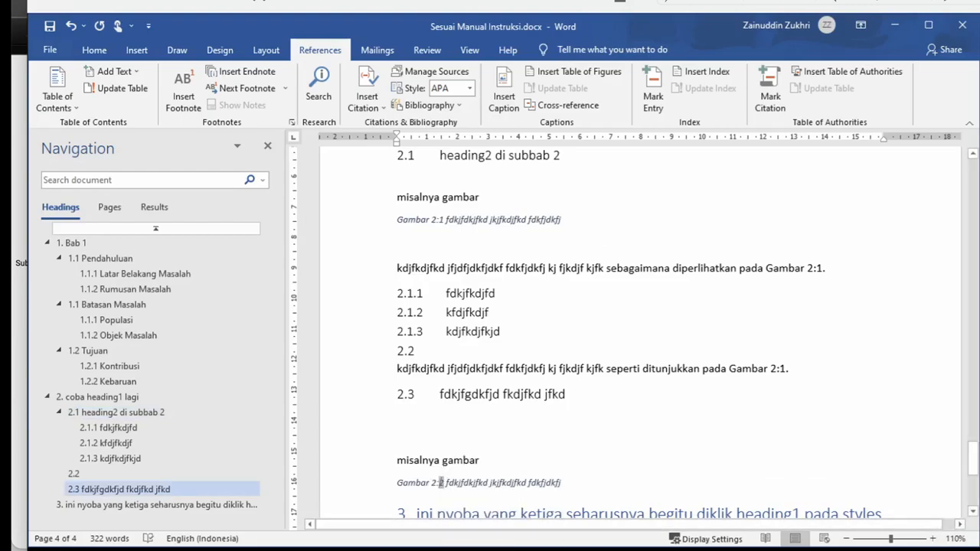
{"action": "left_click", "coordinate": [499, 479]}
Refresh the cross-references through the print preview, check page 4 at 80% zoom, and return to the document.
{"action": "left_click", "coordinate": [52, 52]}
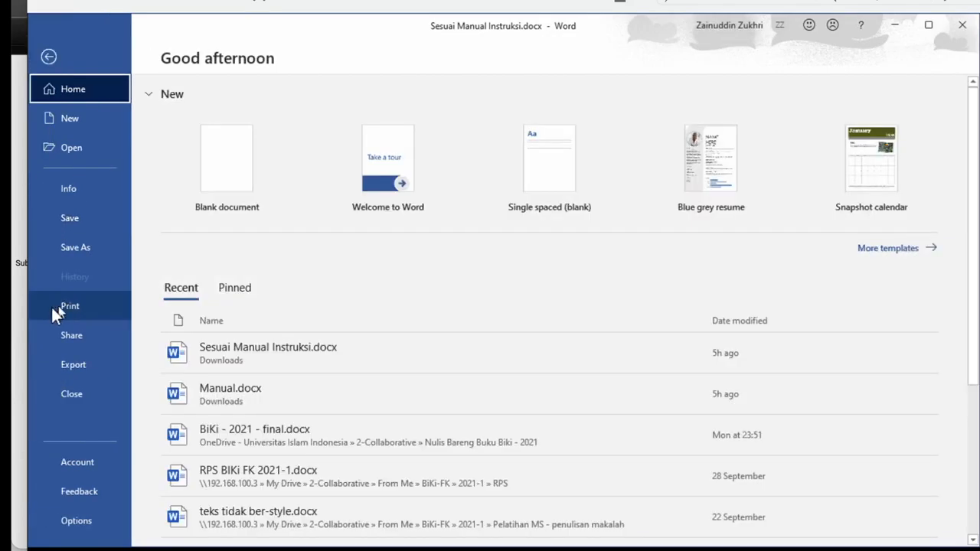
{"action": "left_click", "coordinate": [70, 307]}
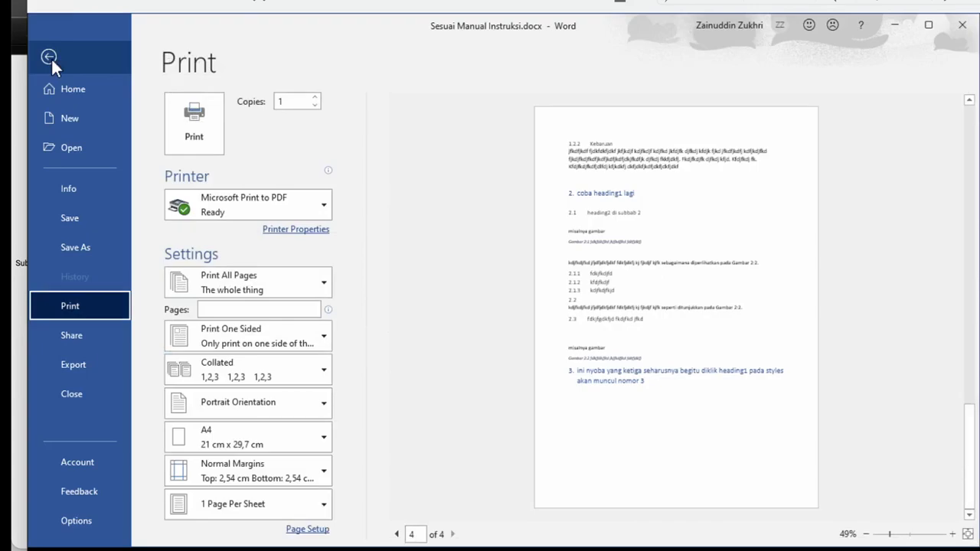
{"action": "left_click", "coordinate": [953, 534]}
{"action": "left_click", "coordinate": [952, 534]}
{"action": "left_click", "coordinate": [952, 534]}
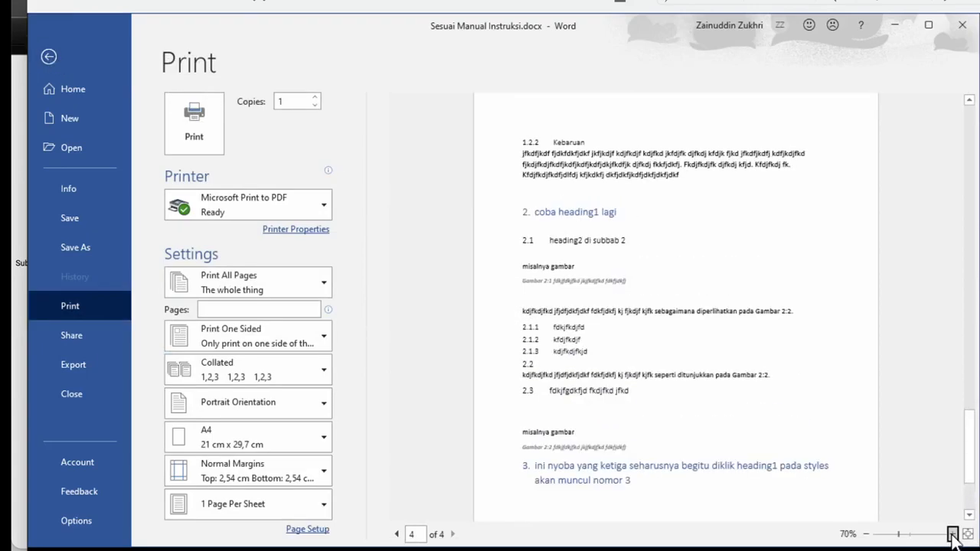
{"action": "left_click", "coordinate": [953, 535]}
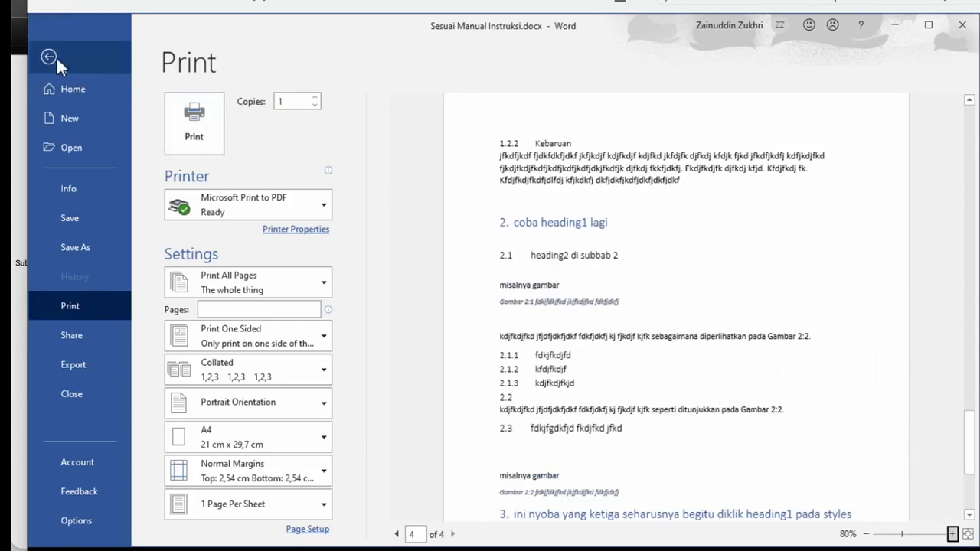
{"action": "left_click", "coordinate": [48, 54]}
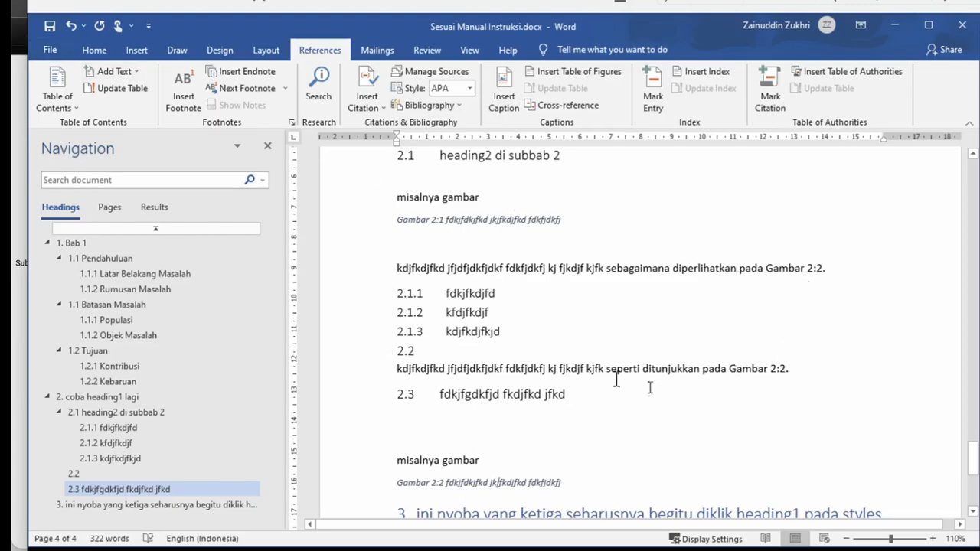
{"action": "left_click", "coordinate": [461, 207]}
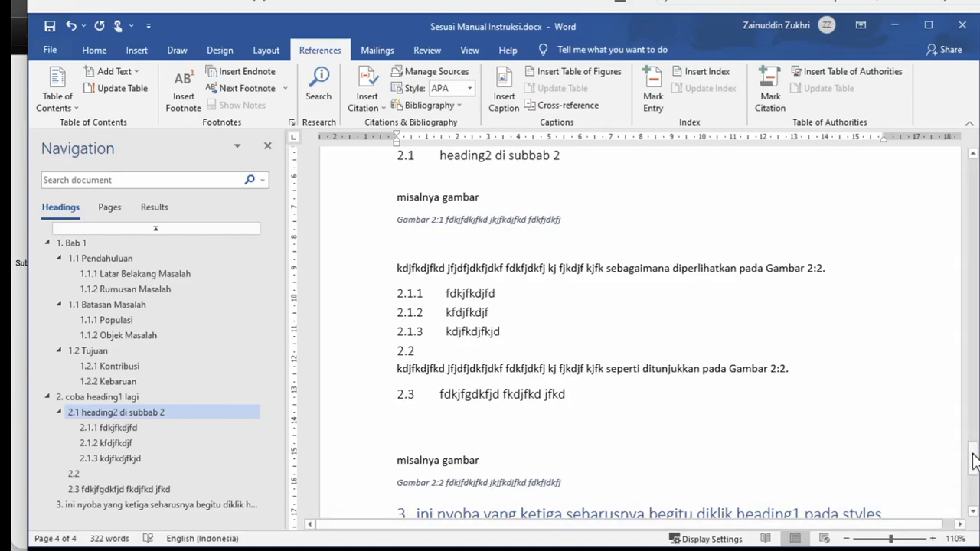
{"action": "left_click_drag", "start_coordinate": [973, 459], "coordinate": [971, 173]}
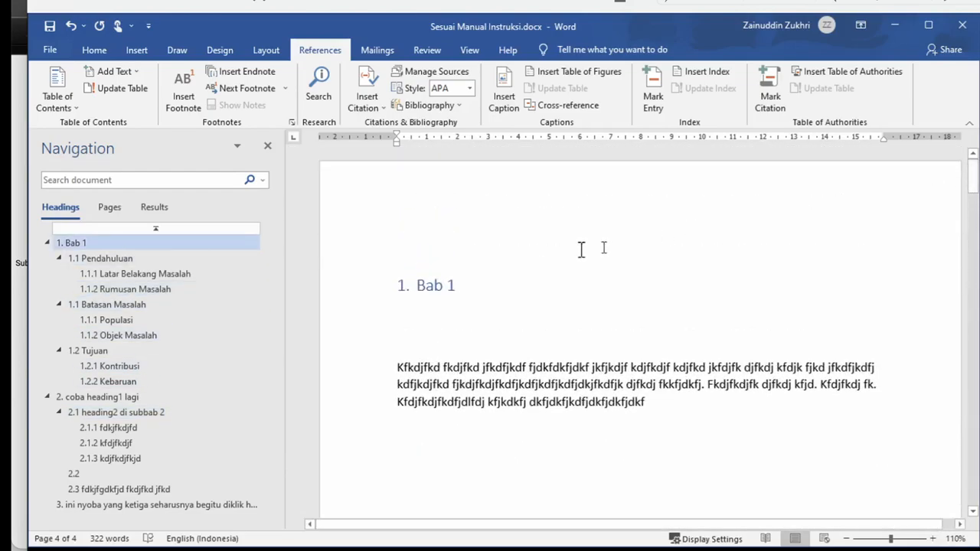
{"action": "left_click", "coordinate": [485, 248]}
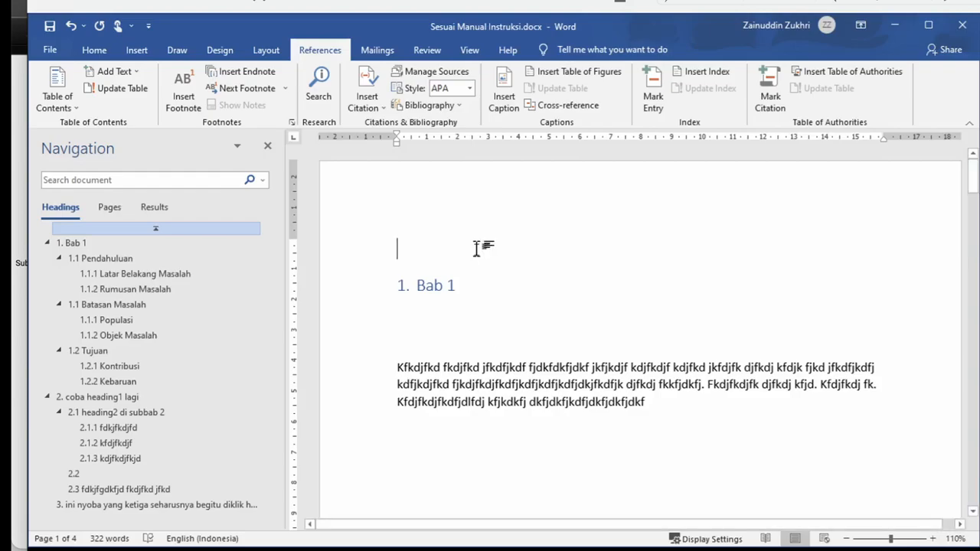
Insert a page break after heading 3 at the end of the document.
{"action": "left_click_drag", "start_coordinate": [973, 180], "coordinate": [963, 519]}
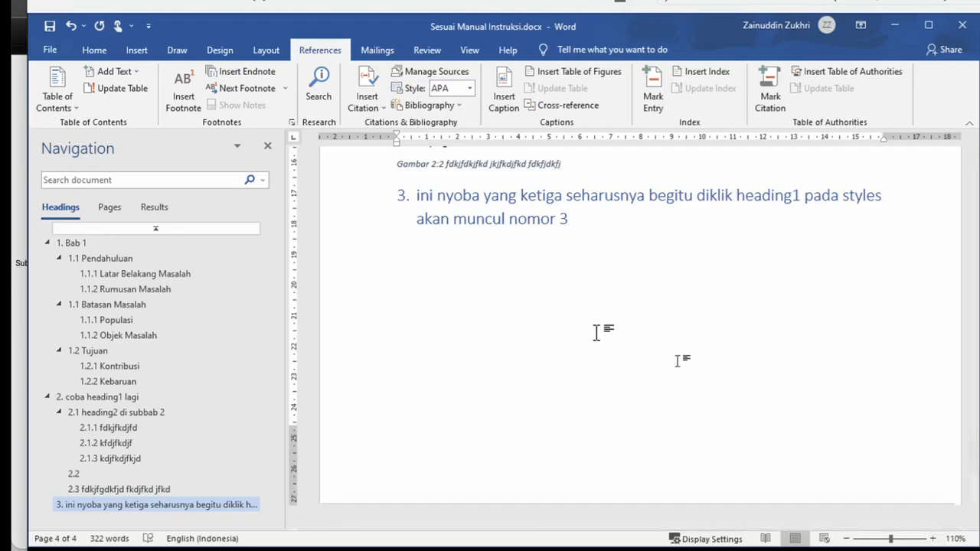
{"action": "key", "text": "ctrl+Return"}
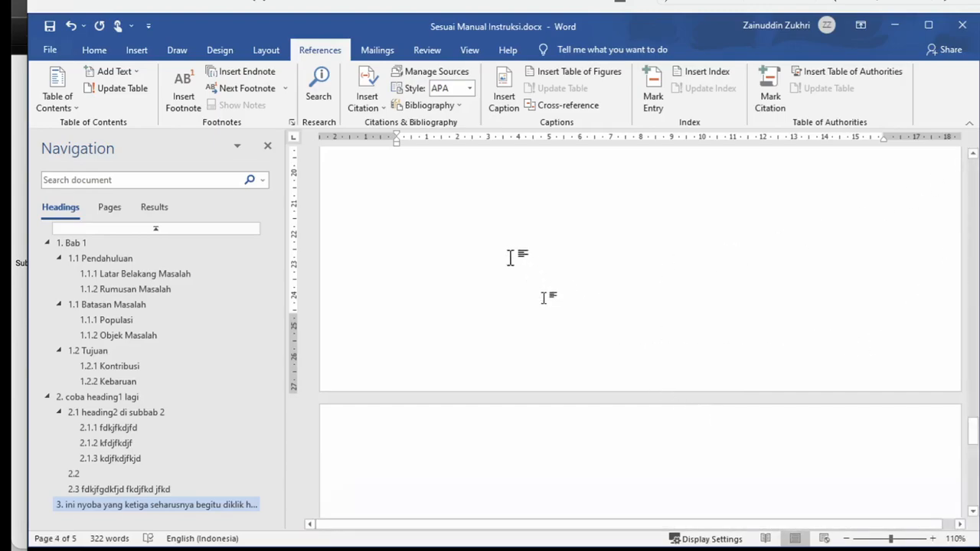
{"action": "scroll", "coordinate": [498, 245], "scroll_direction": "up", "scroll_amount": 1}
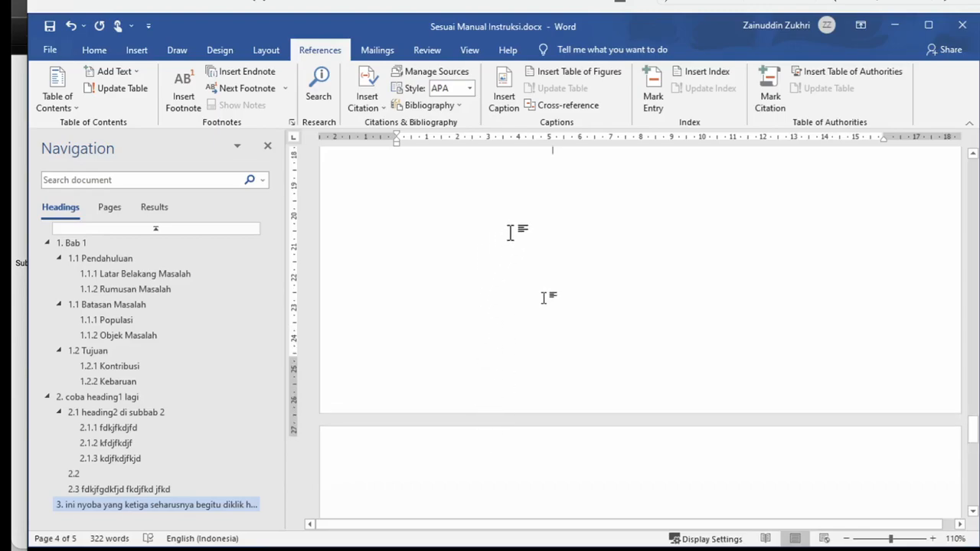
{"action": "scroll", "coordinate": [511, 232], "scroll_direction": "up", "scroll_amount": 1}
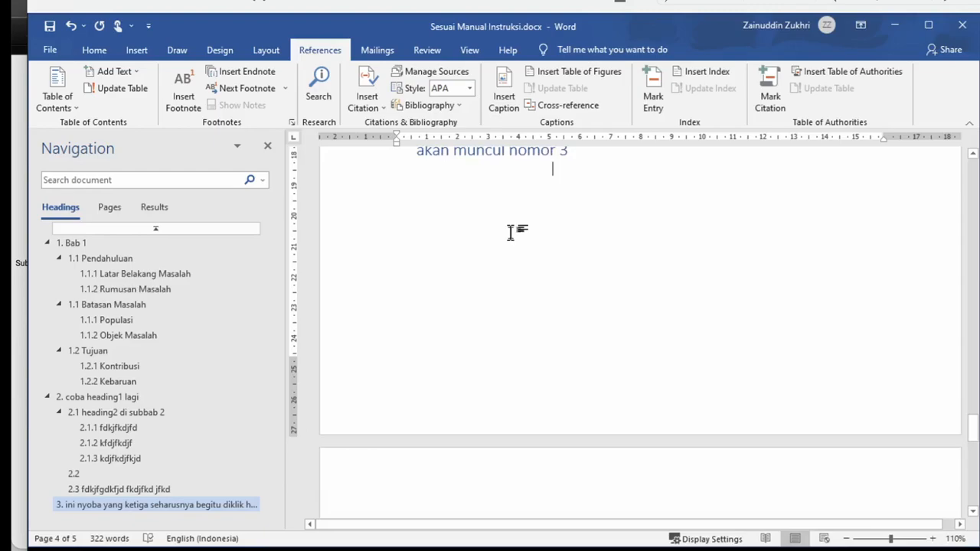
{"action": "scroll", "coordinate": [511, 232], "scroll_direction": "down", "scroll_amount": 1}
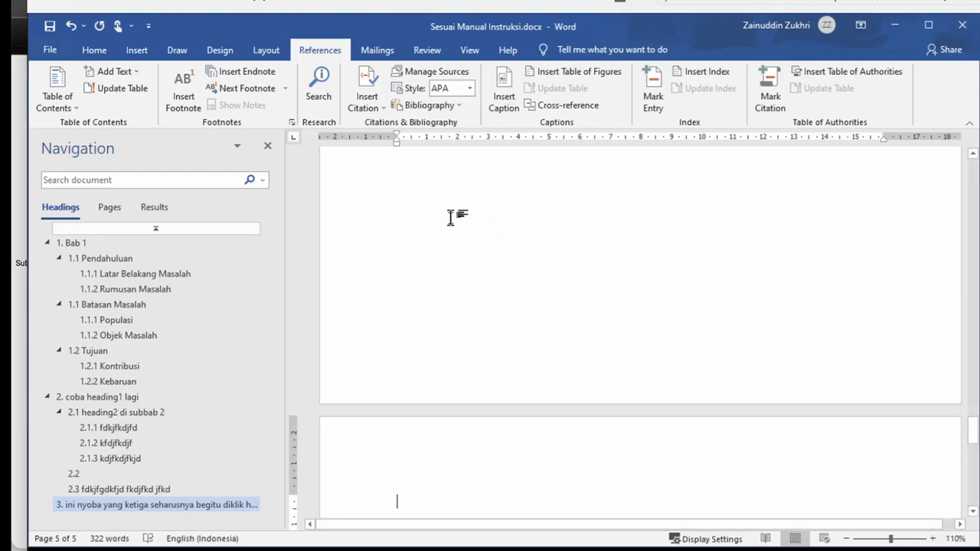
Set up a table of figures for the blank last page, using Gambar as the caption label.
{"action": "left_click", "coordinate": [590, 74]}
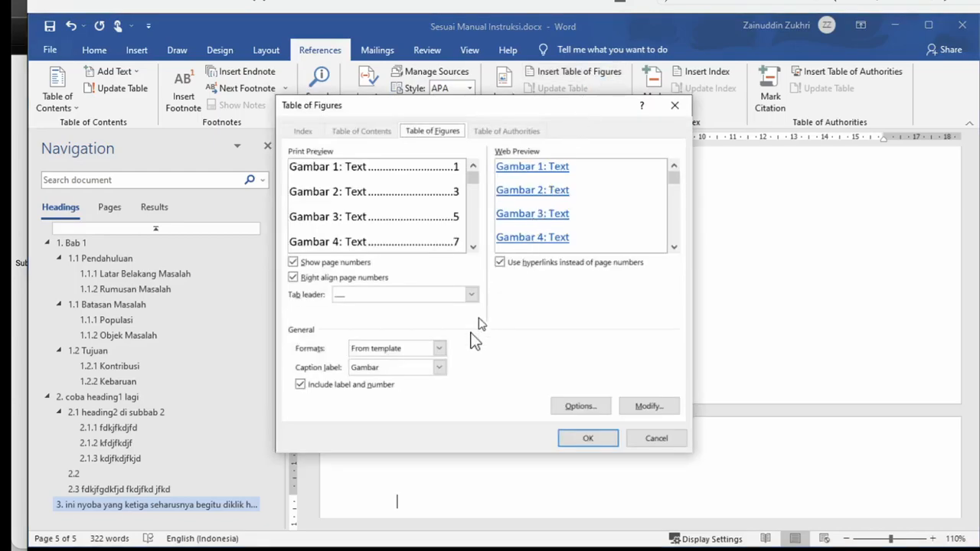
{"action": "left_click", "coordinate": [439, 368]}
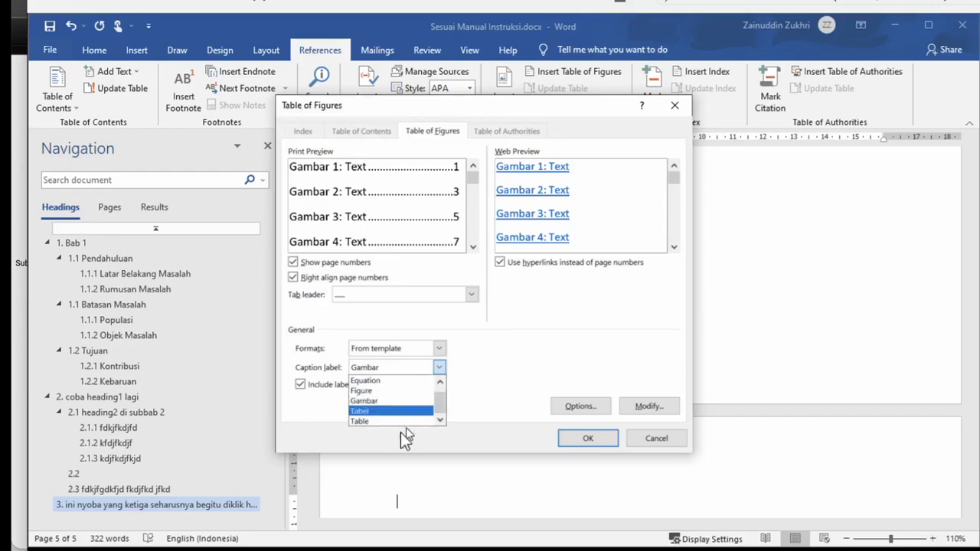
{"action": "left_click", "coordinate": [370, 402]}
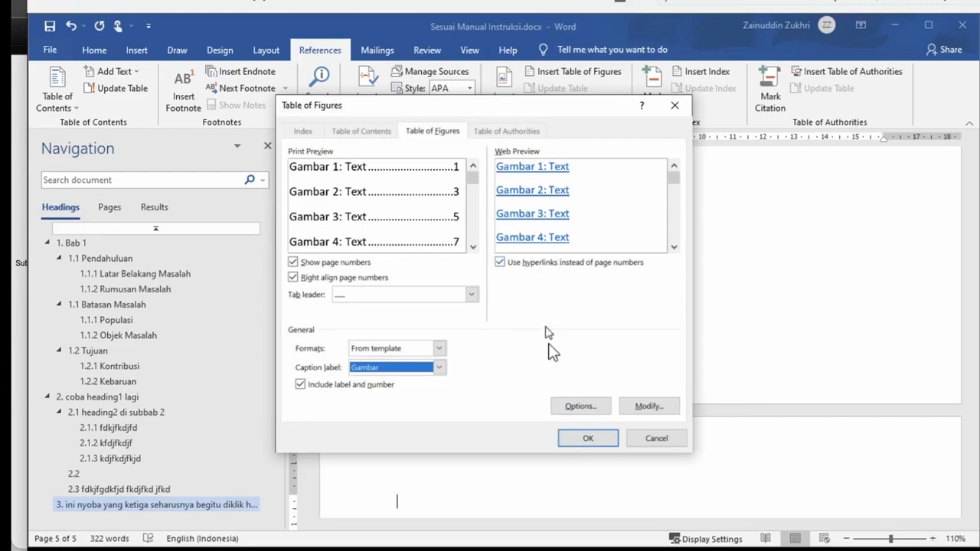
Compare the web preview with and without hyperlinks instead of page numbers, leaving the hyperlinks option enabled.
{"action": "left_click", "coordinate": [502, 263]}
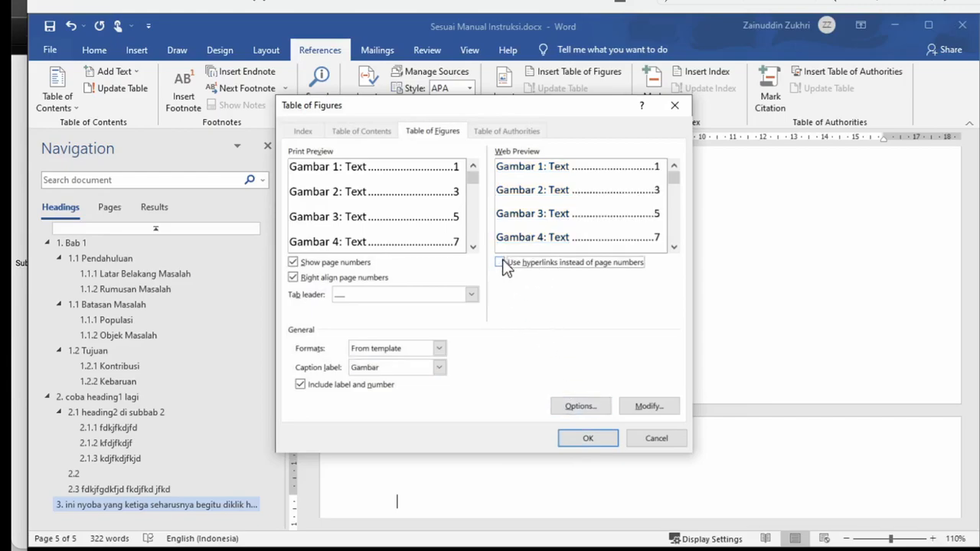
{"action": "left_click", "coordinate": [502, 263]}
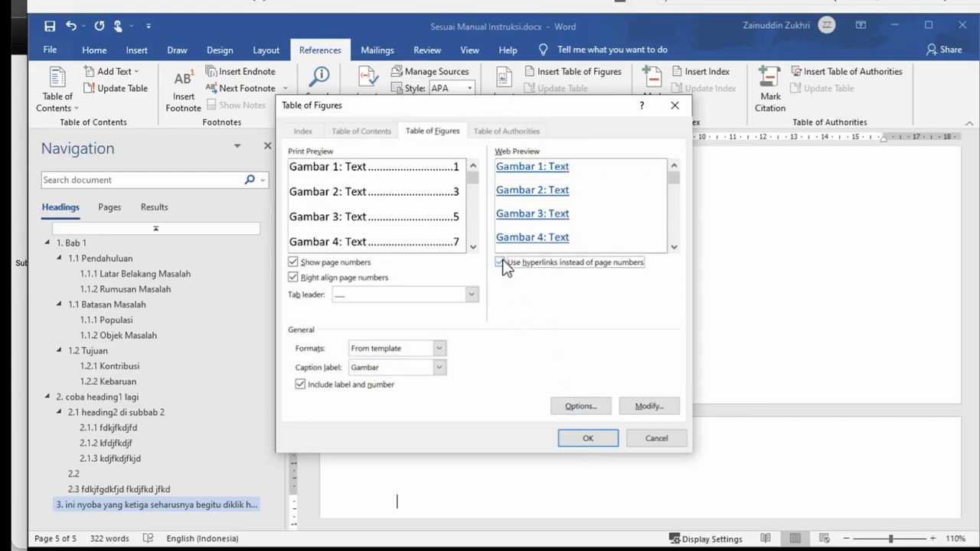
{"action": "left_click", "coordinate": [503, 263]}
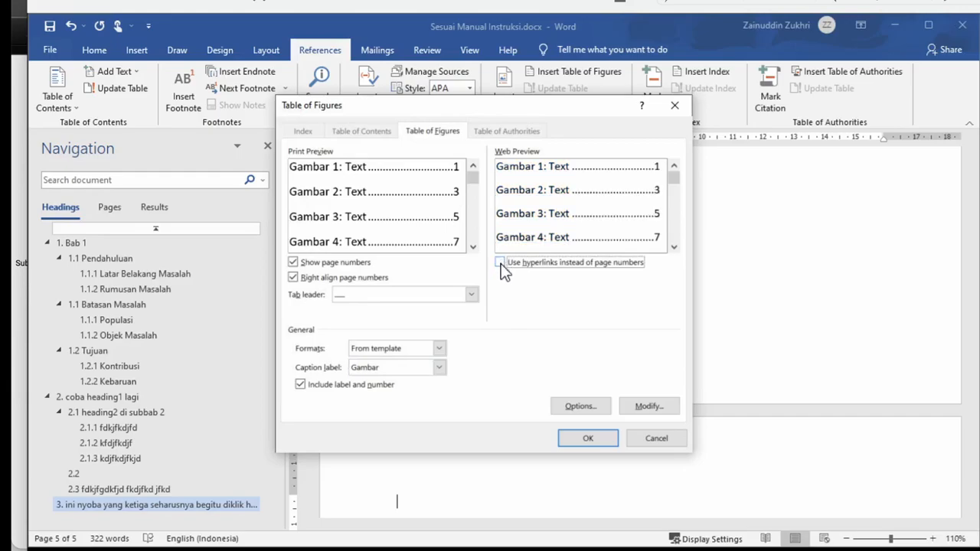
{"action": "left_click", "coordinate": [500, 263]}
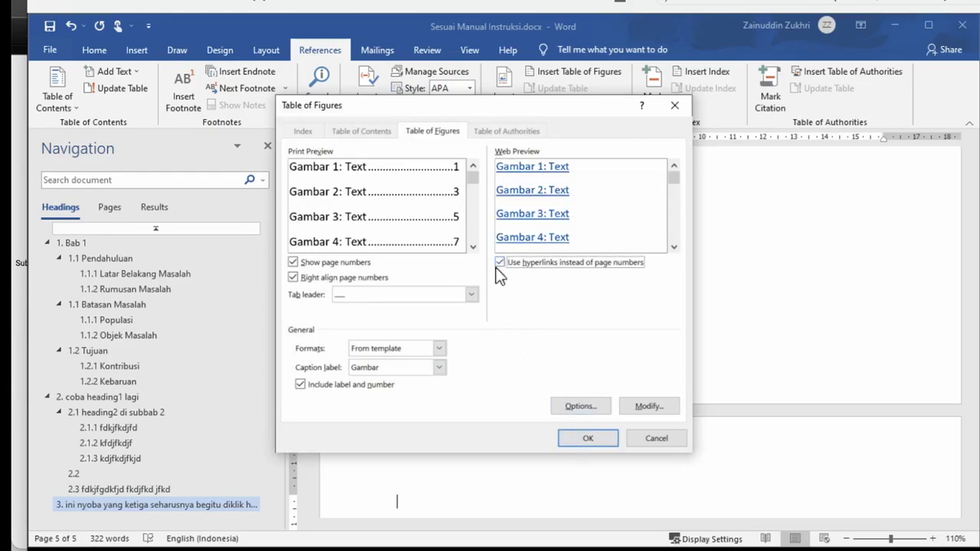
Insert the configured table of figures on the last page and view its entries.
{"action": "left_click", "coordinate": [584, 438]}
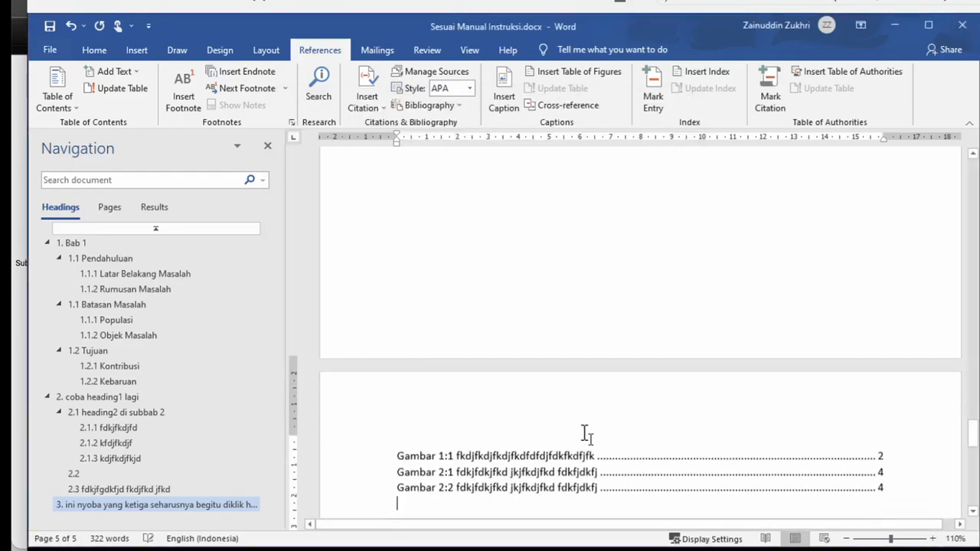
{"action": "left_click", "coordinate": [827, 436]}
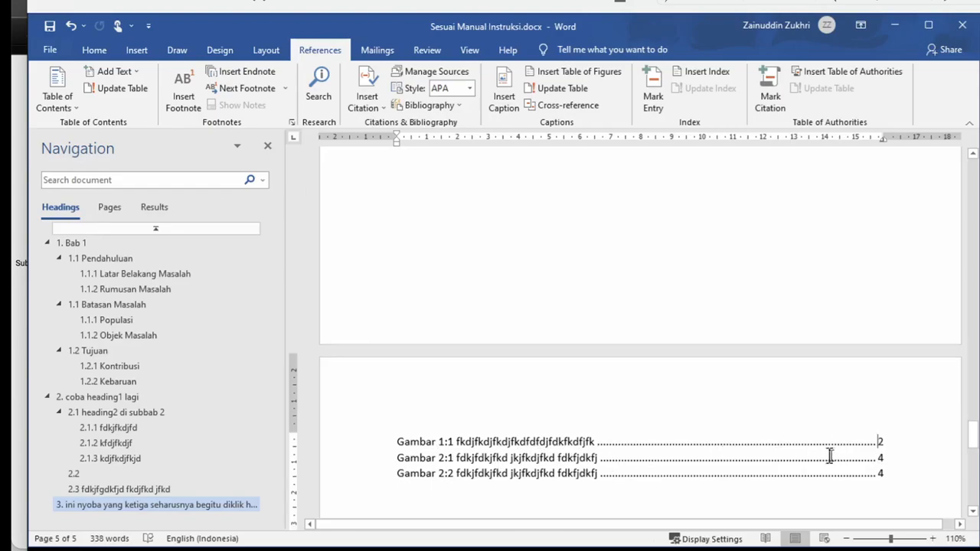
{"action": "scroll", "coordinate": [666, 452], "scroll_direction": "down", "scroll_amount": 1}
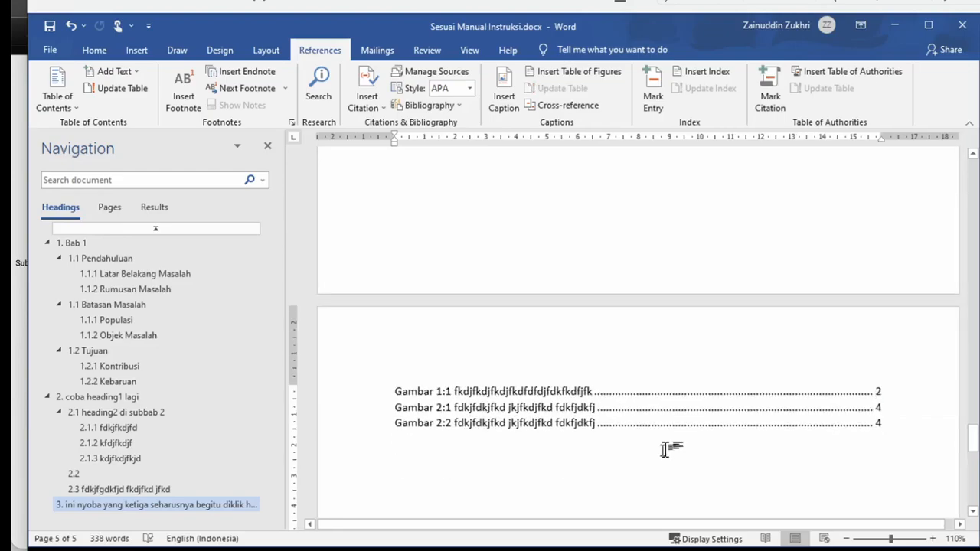